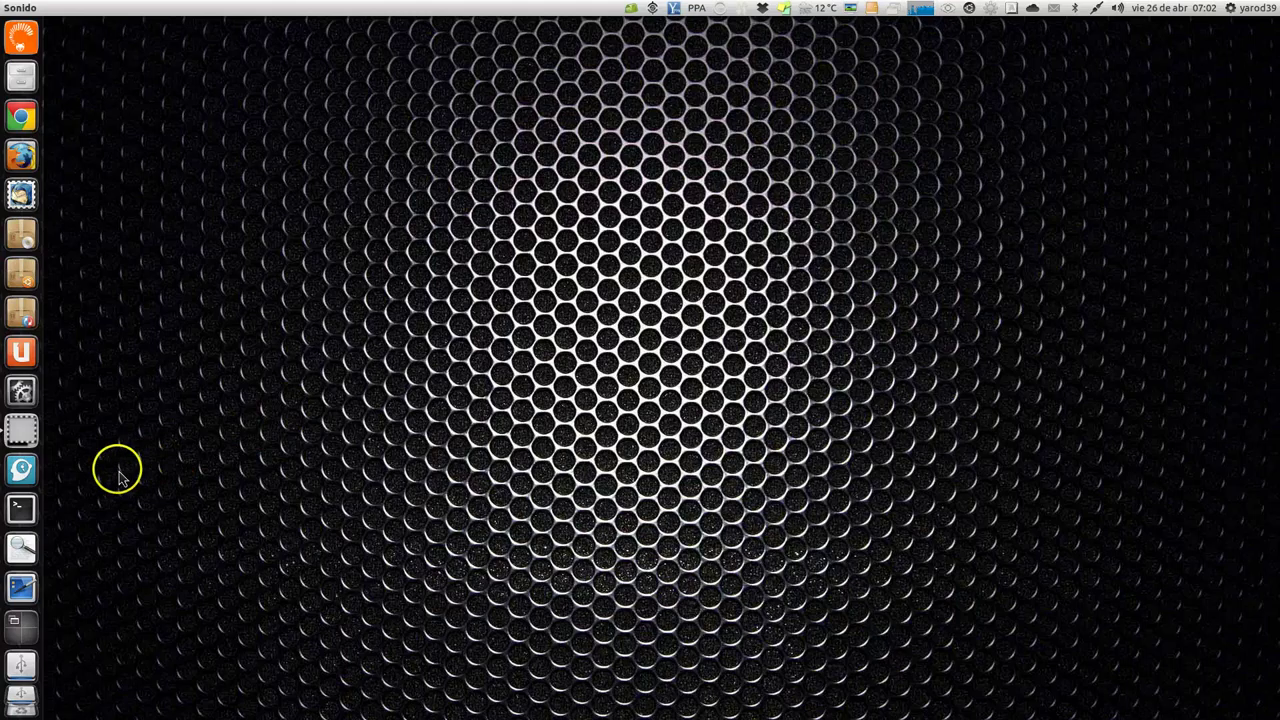
Step: Open the activity journal (Diario de actividad) and browse its timeline back to mid-April 2013
left_click(28, 476)
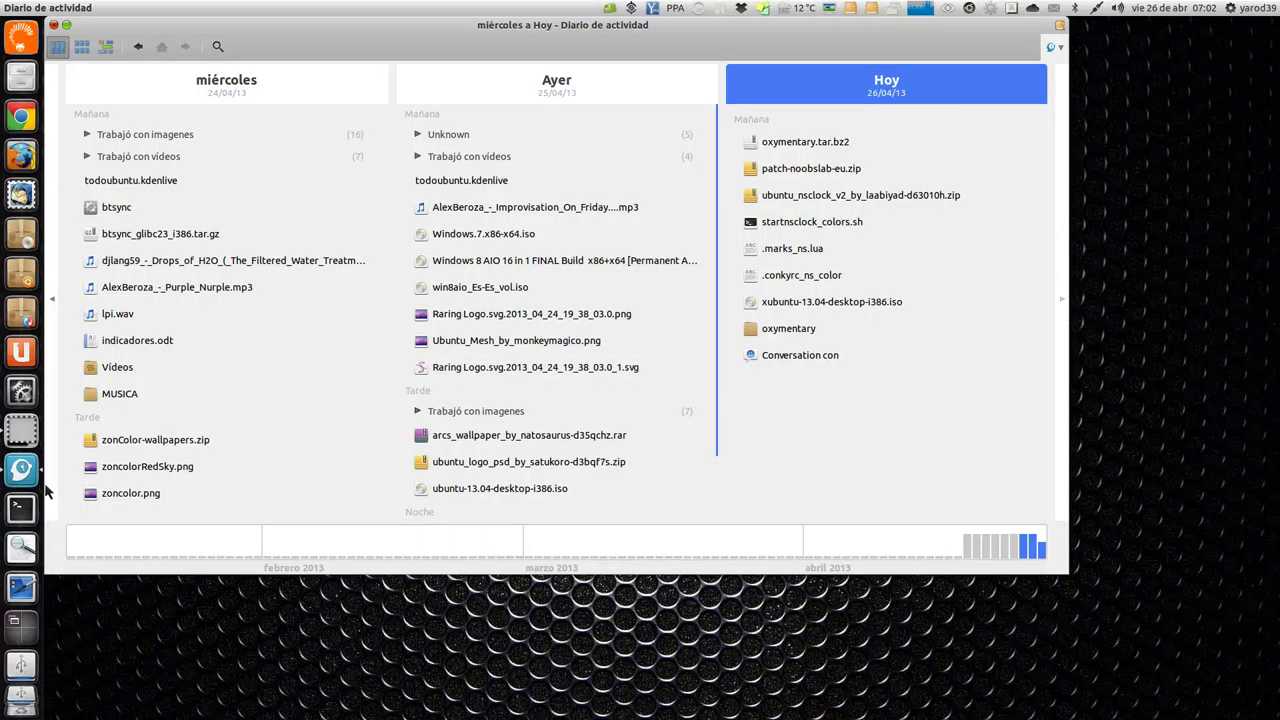
left_click_drag(557, 37, 651, 84)
left_click(1092, 620)
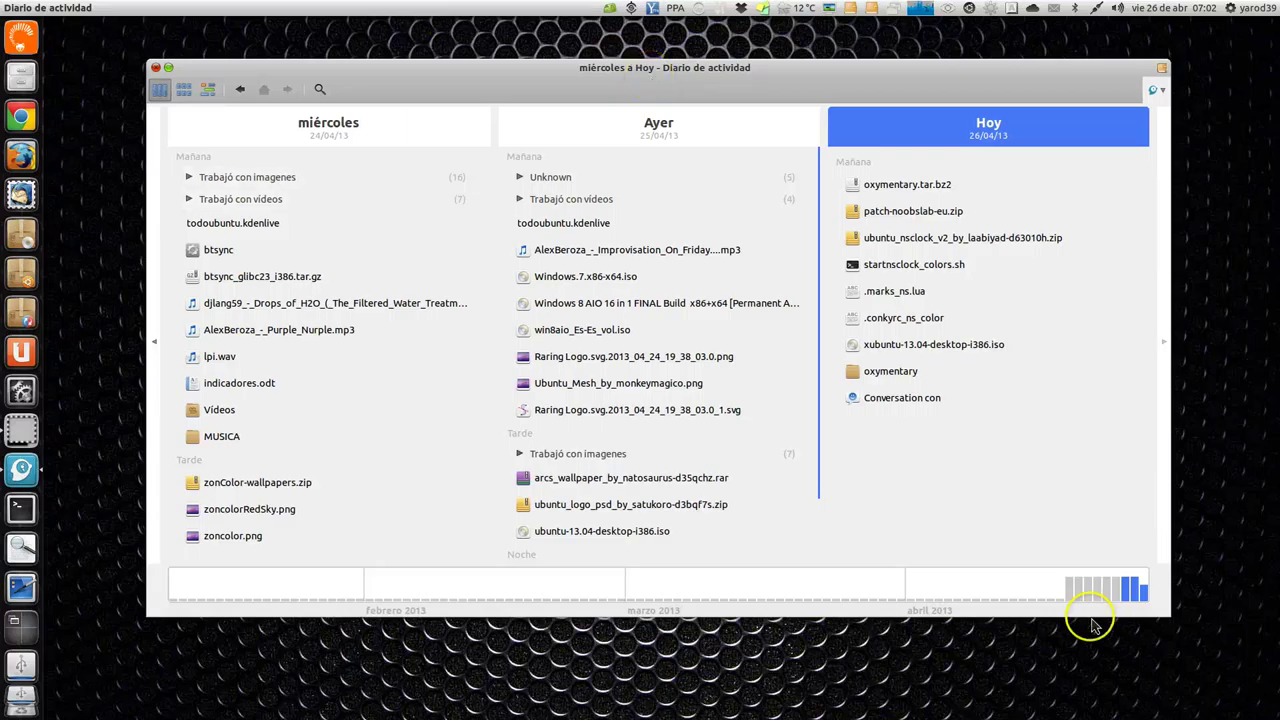
scroll(1092, 625, "down", 1)
scroll(1092, 625, "down", 1)
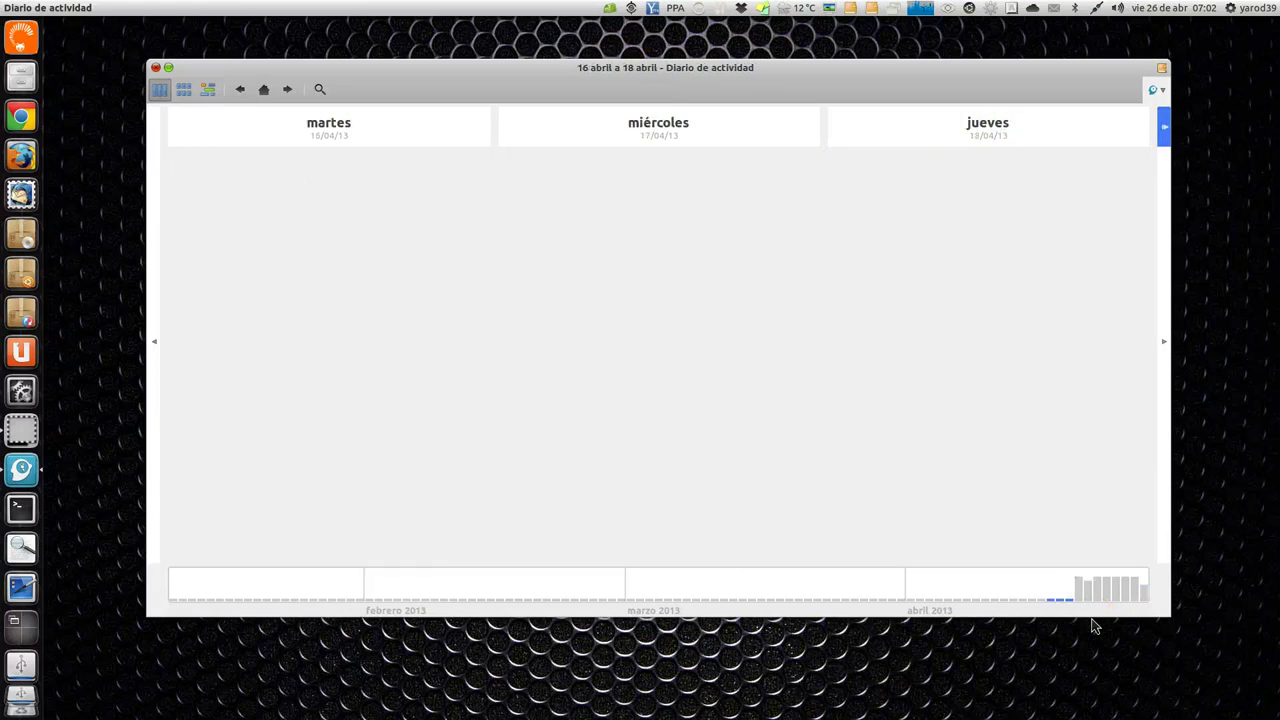
scroll(1092, 625, "up", 1)
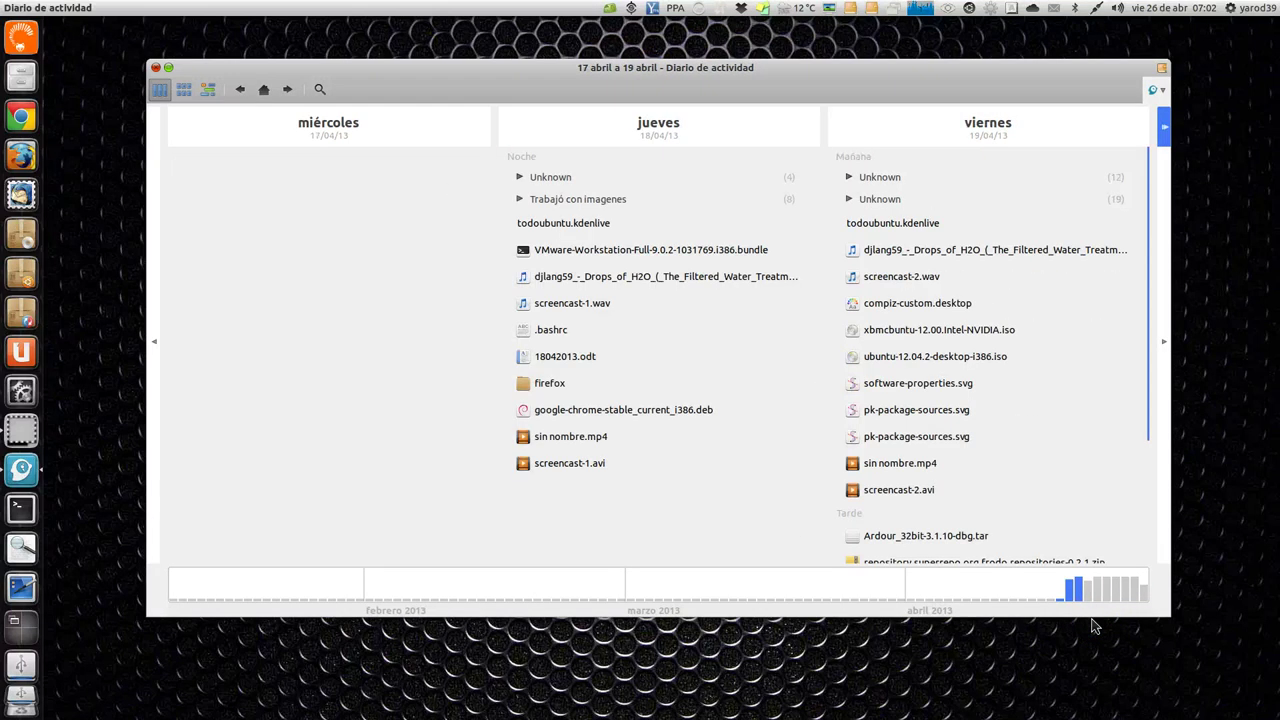
Step: Move forward along the journal's timeline from 19 April until today's activity is shown
left_click(1105, 588)
left_click(1128, 592)
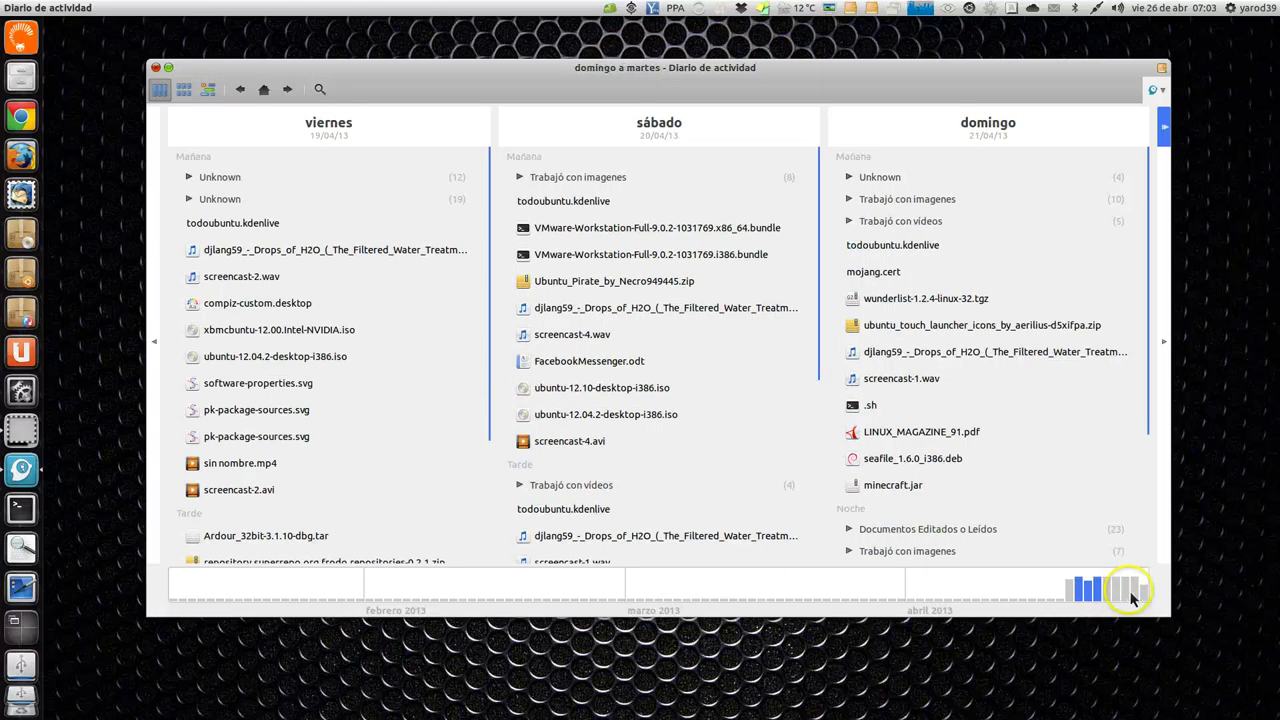
left_click(1136, 597)
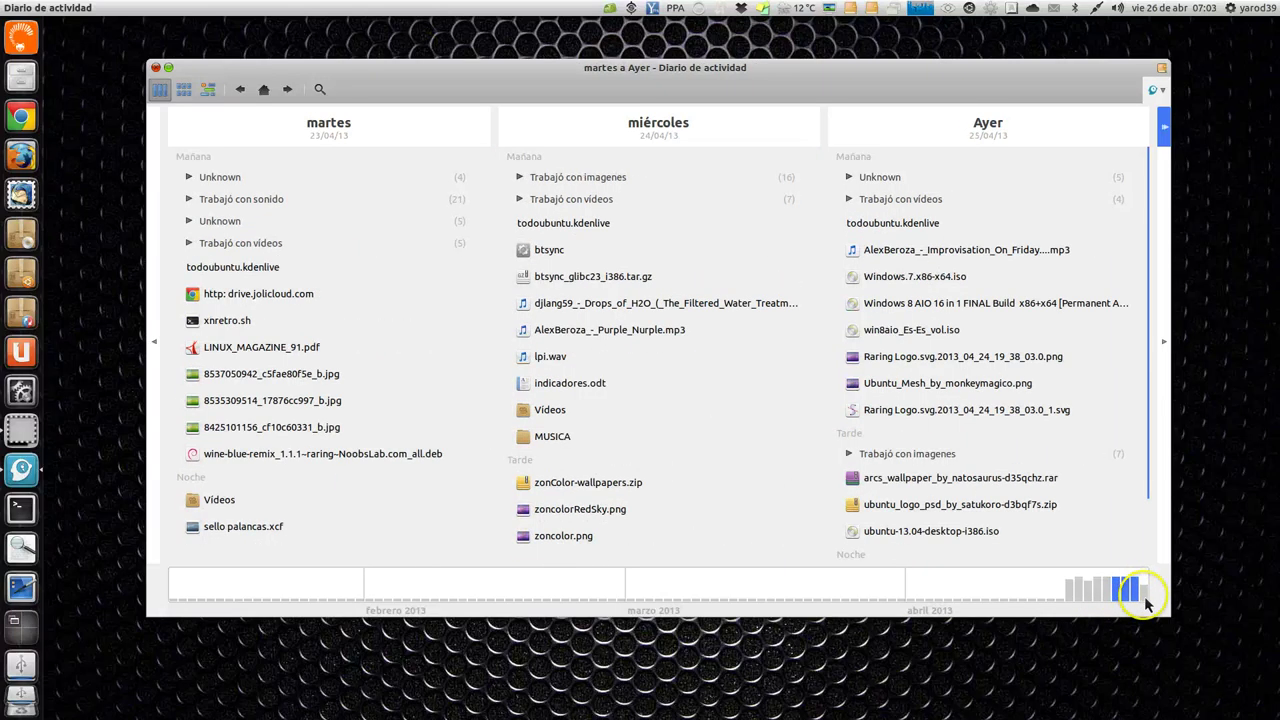
left_click(1144, 597)
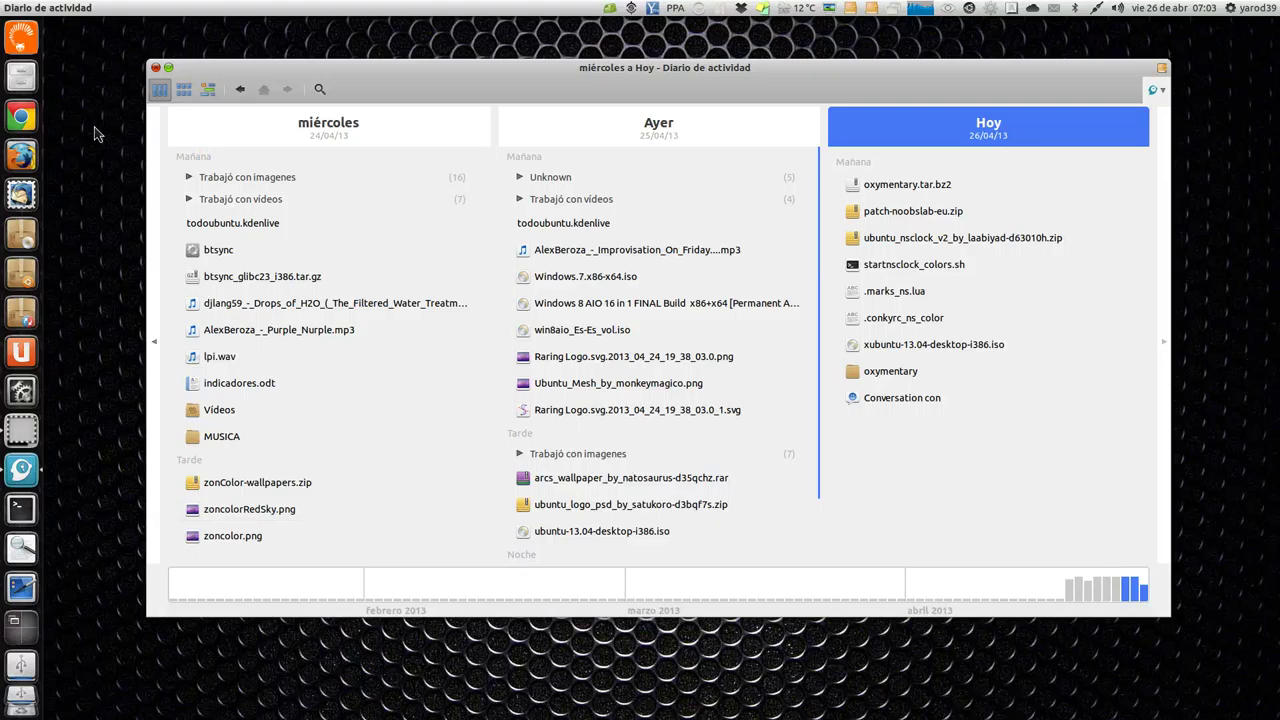
Step: View the journal's activity for 19 to 21 April and close the journal
left_click(692, 262)
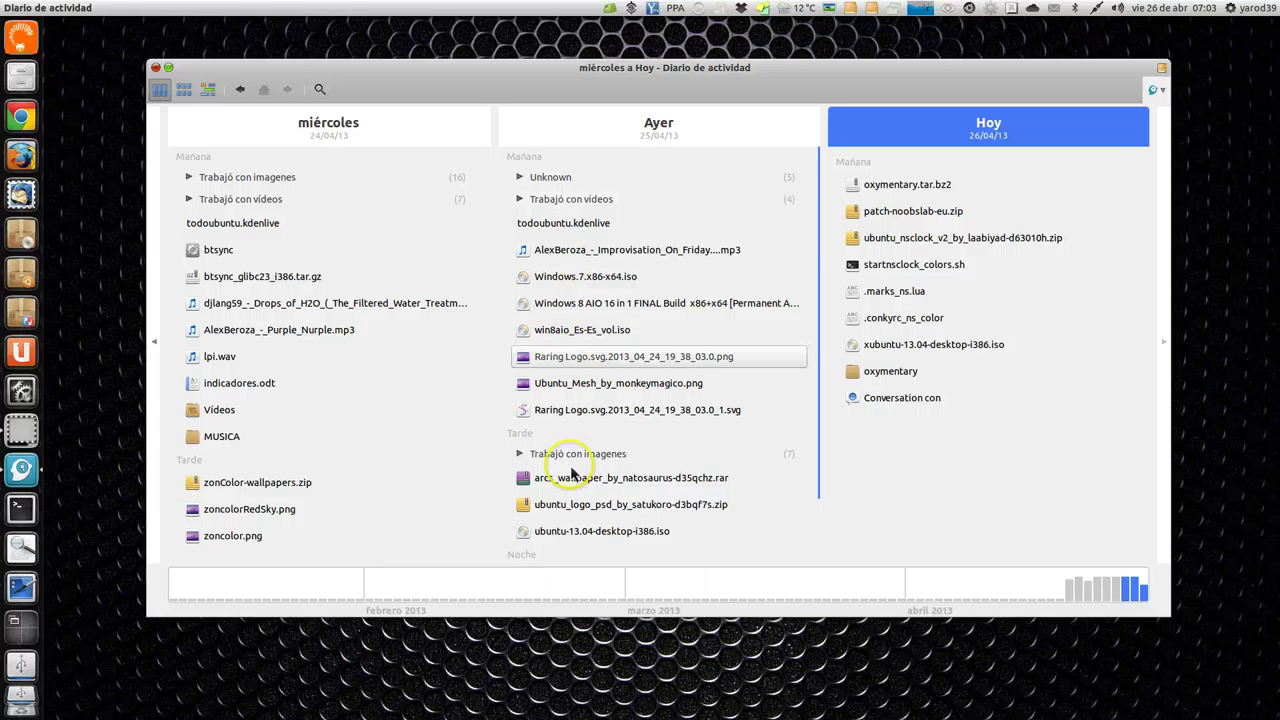
left_click(1097, 600)
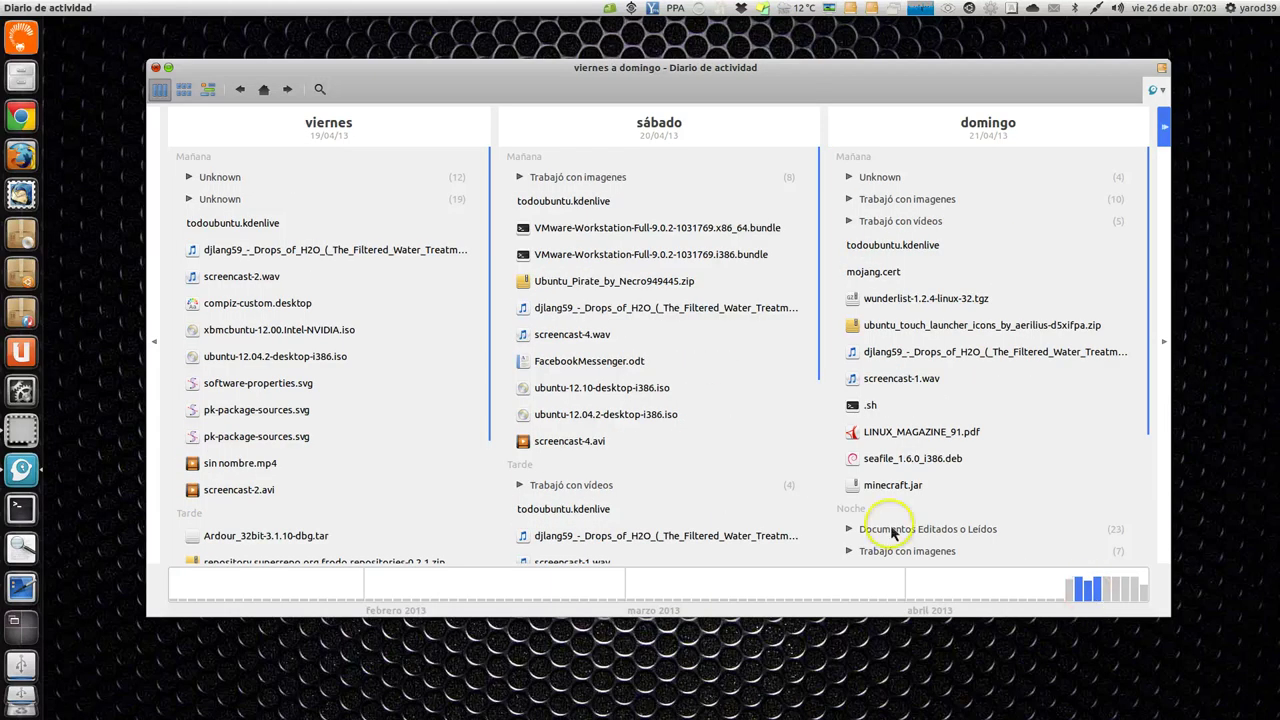
left_click(155, 67)
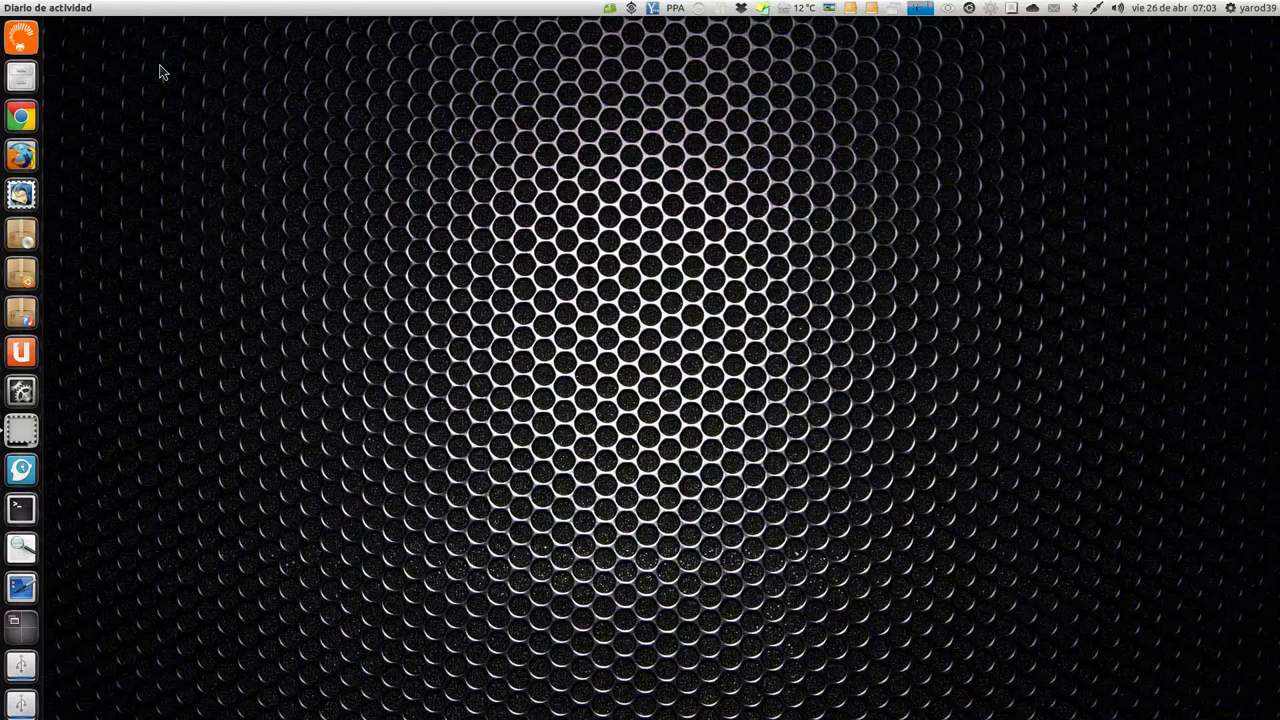
Step: Open the dash and replace the previous search term with "video"
key("super")
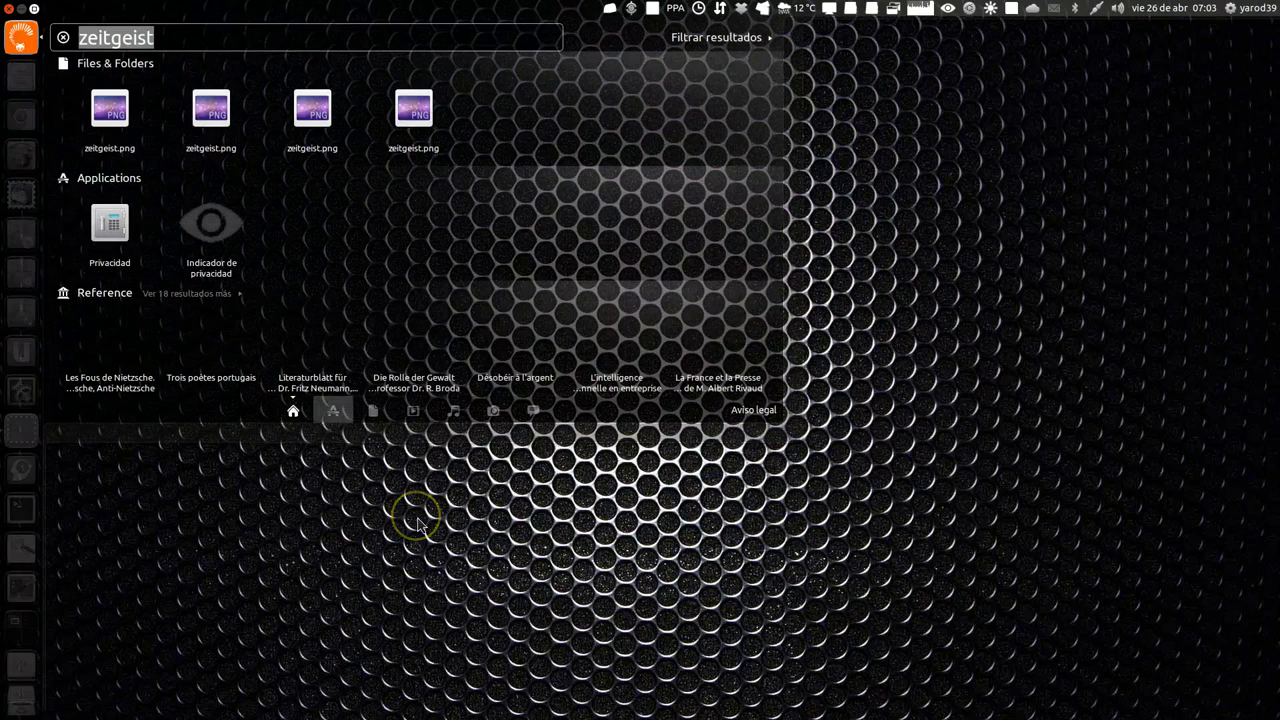
key("BackSpace")
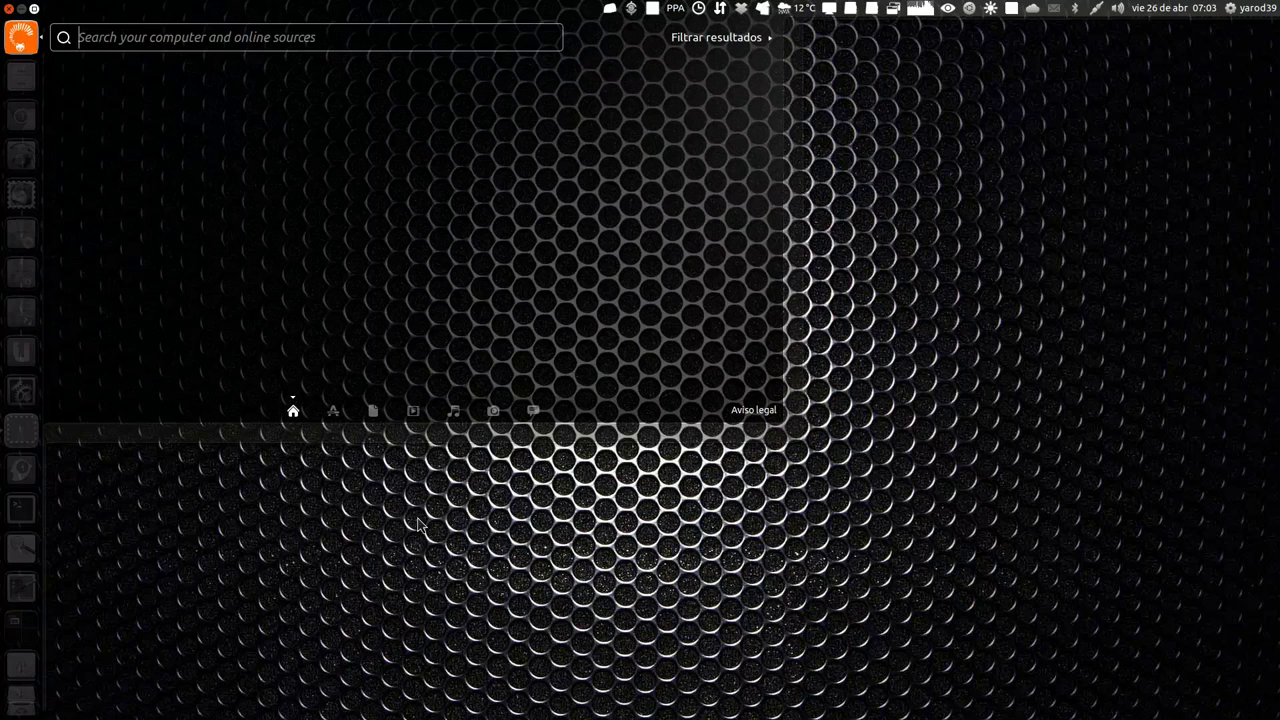
type("video")
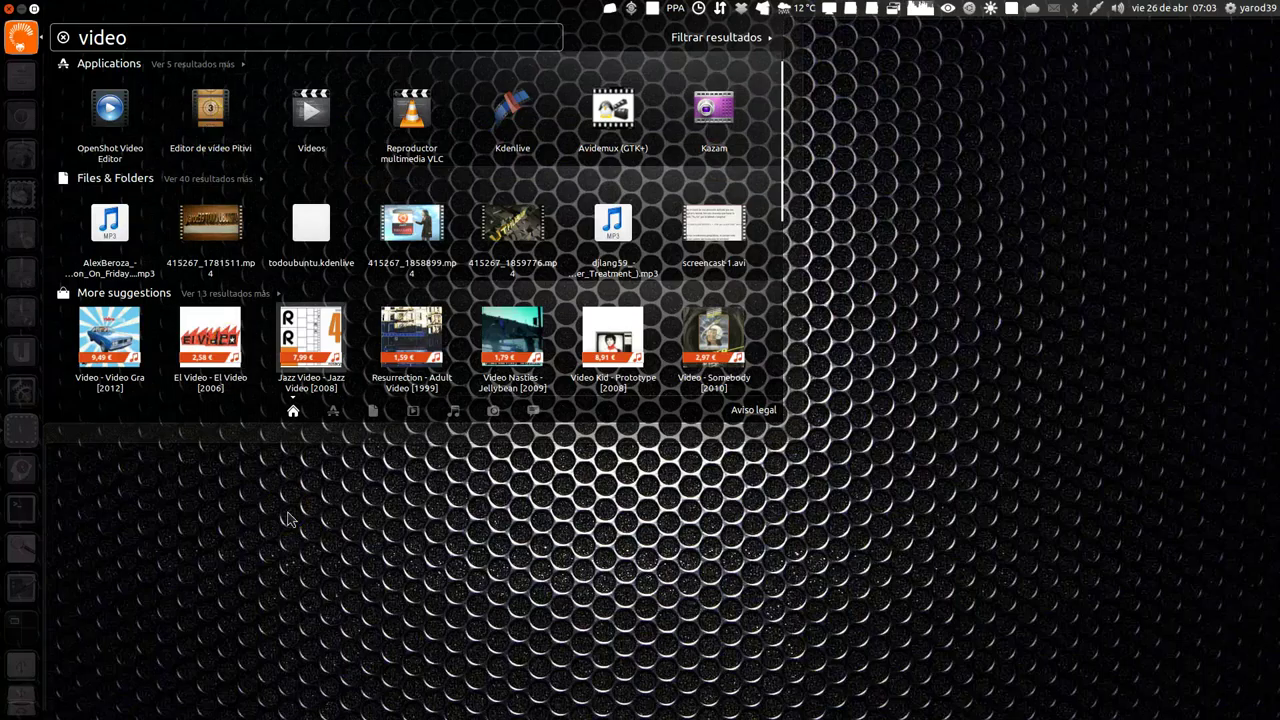
Step: Clear the "video" search from the dash and close the dash
key("BackSpace")
key("BackSpace")
key("BackSpace")
key("BackSpace")
key("BackSpace")
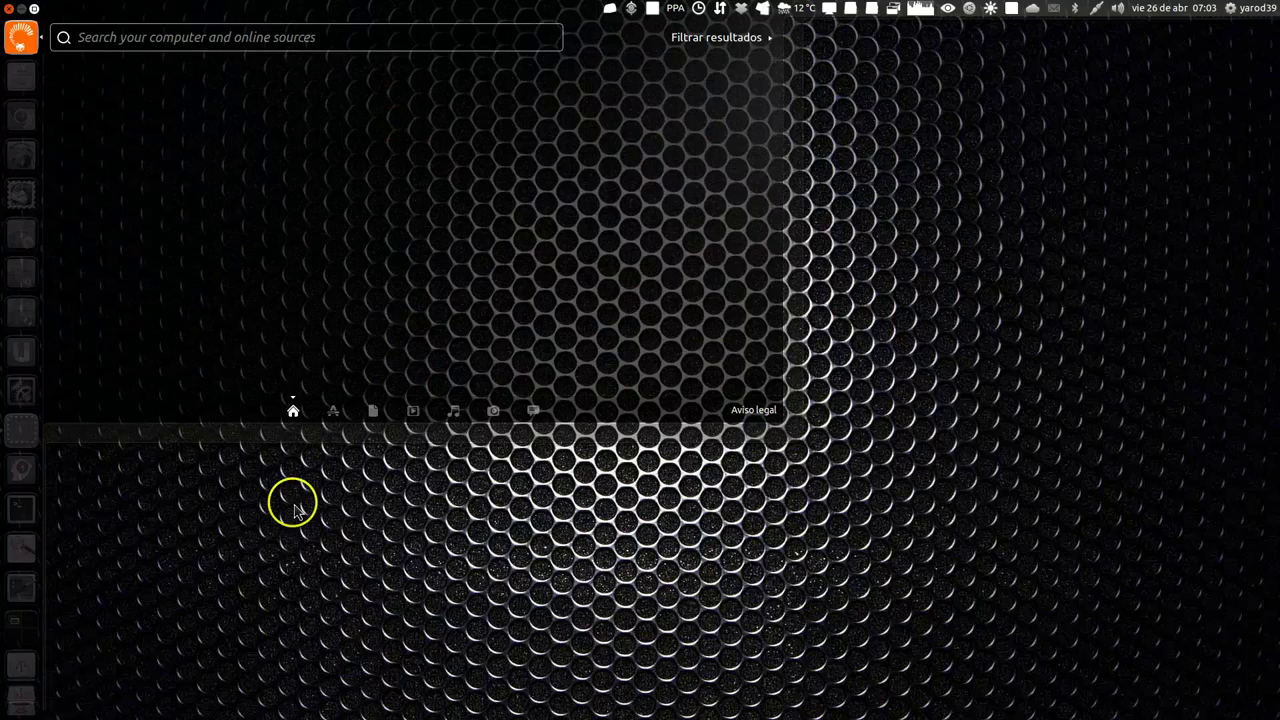
left_click(18, 38)
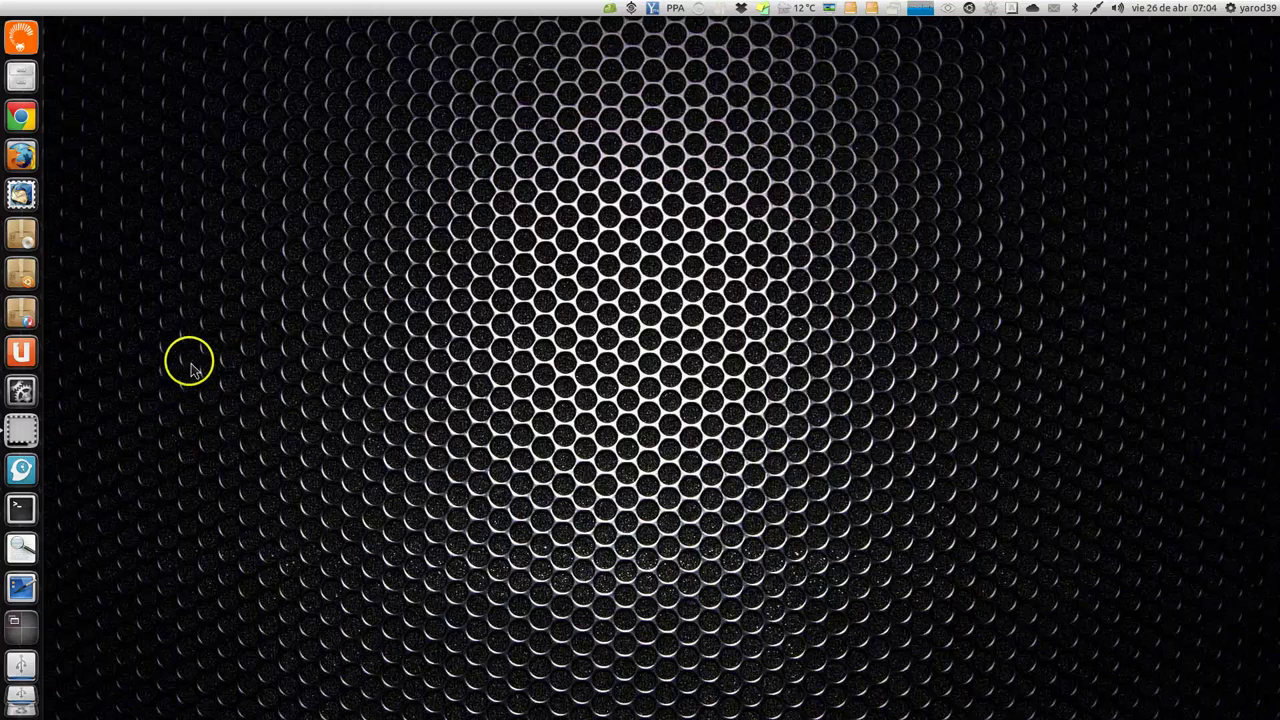
Step: Open the Privacy (Privacidad) section of the system settings
left_click(24, 390)
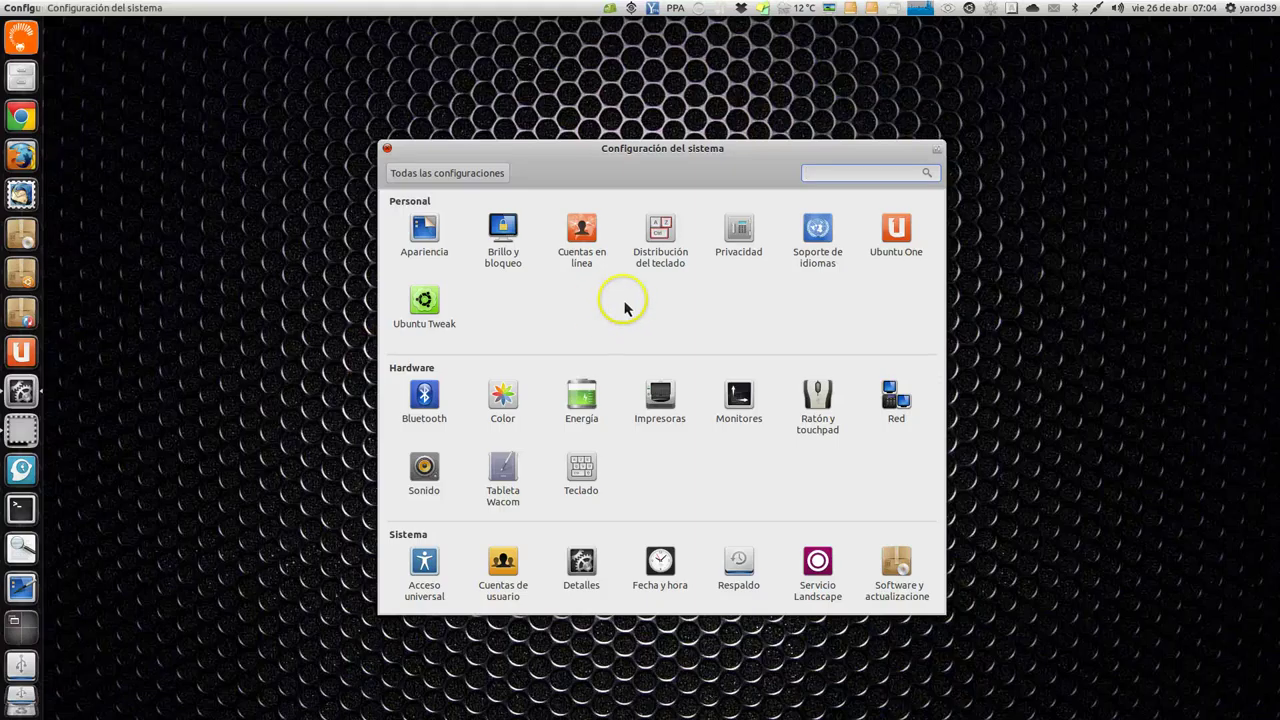
left_click(739, 232)
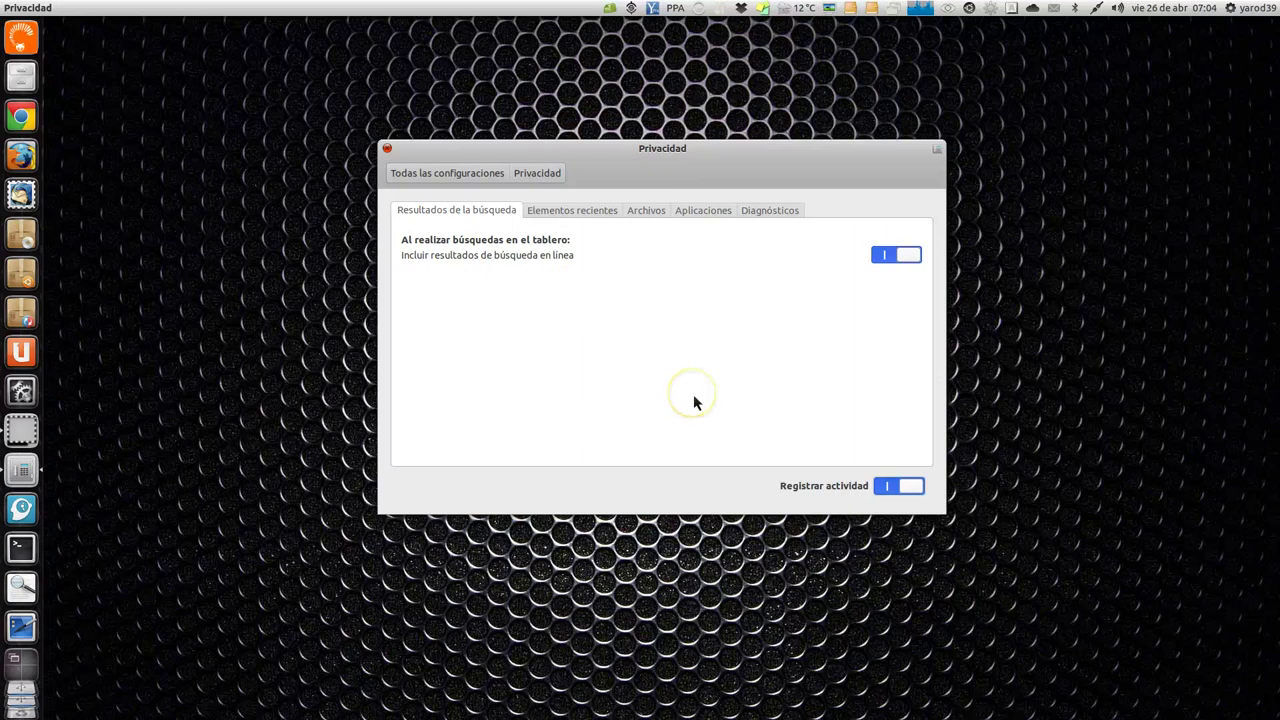
scroll(693, 394, "up", 3)
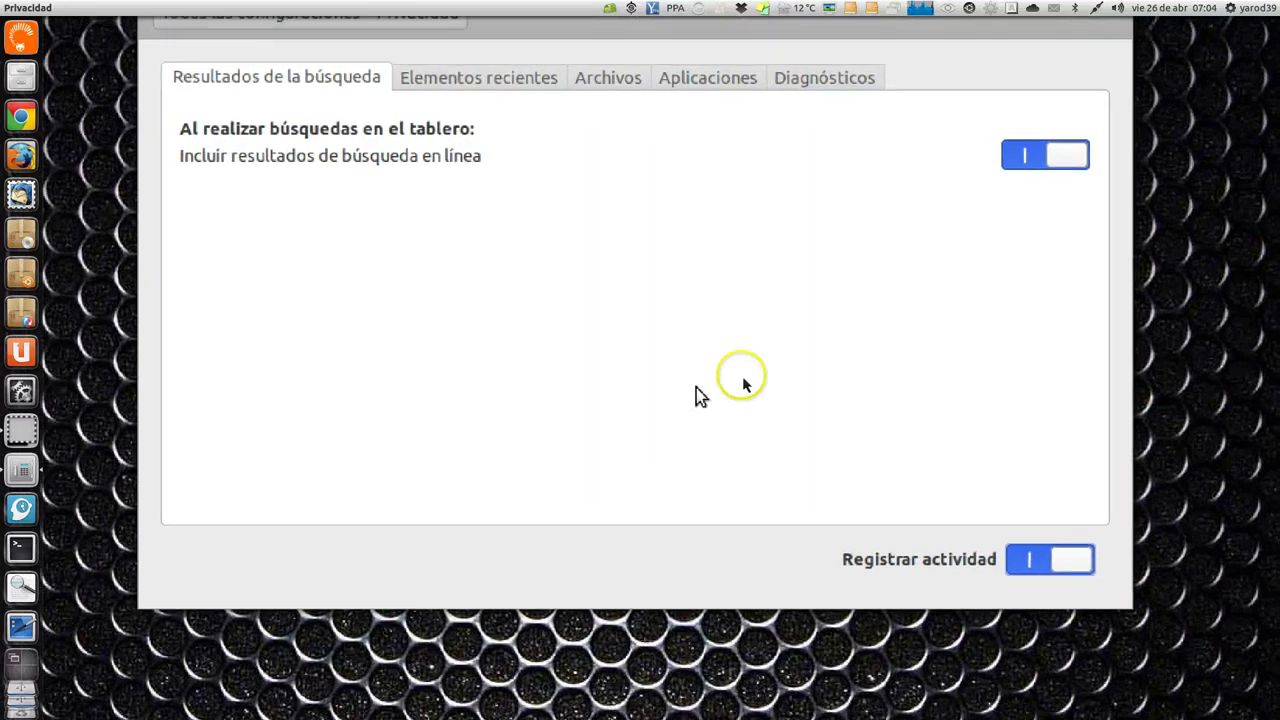
scroll(714, 370, "up", 1)
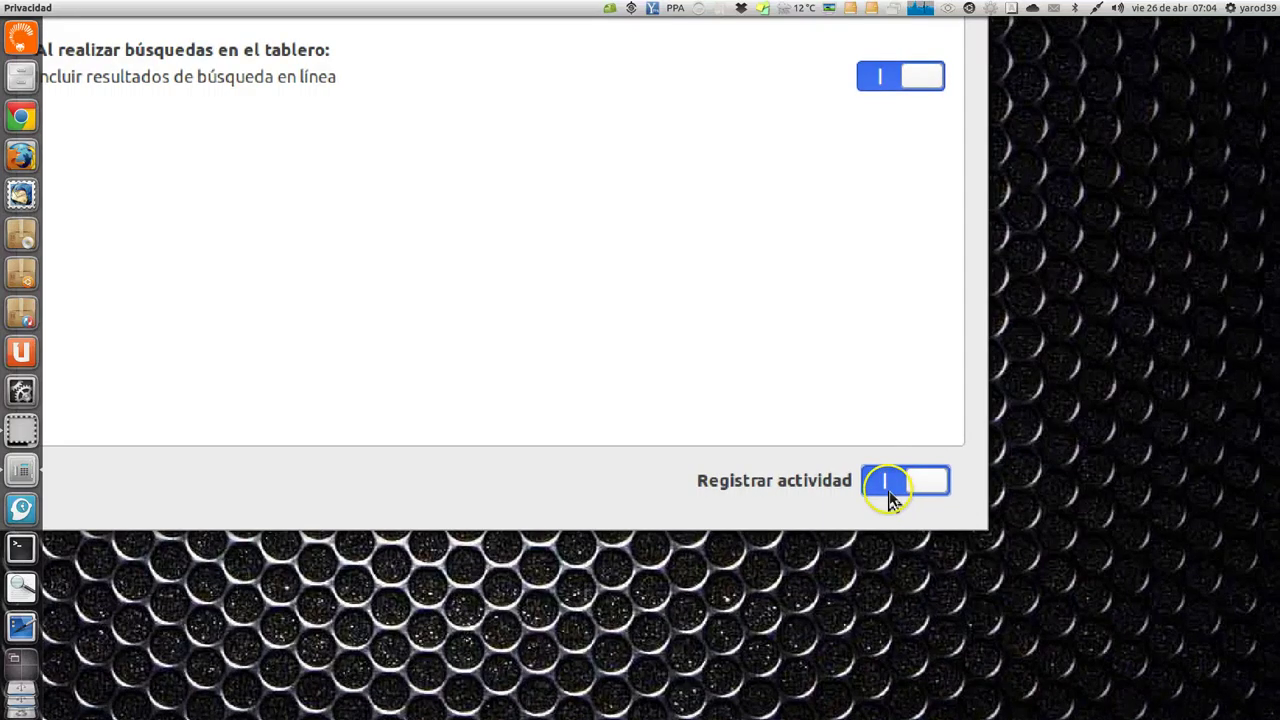
Step: Switch activity logging (Registrar actividad) off and back on, and do the same for including online search results
left_click(887, 492)
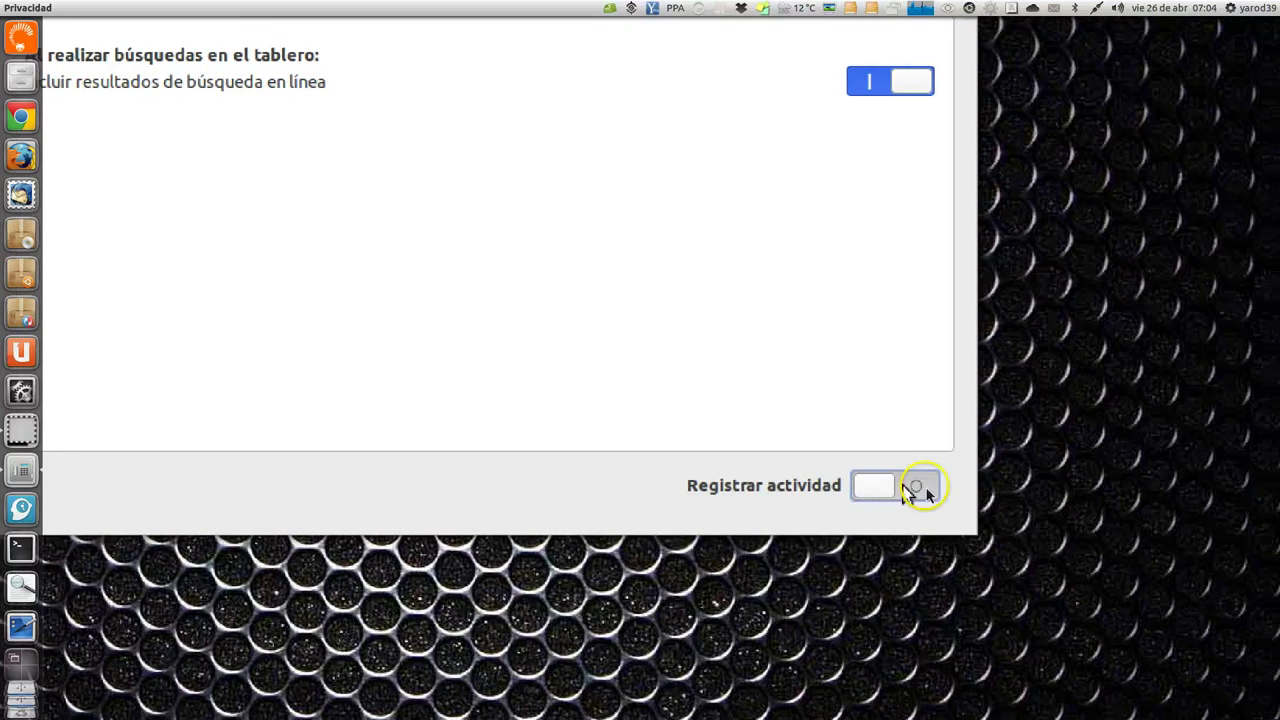
left_click(918, 488)
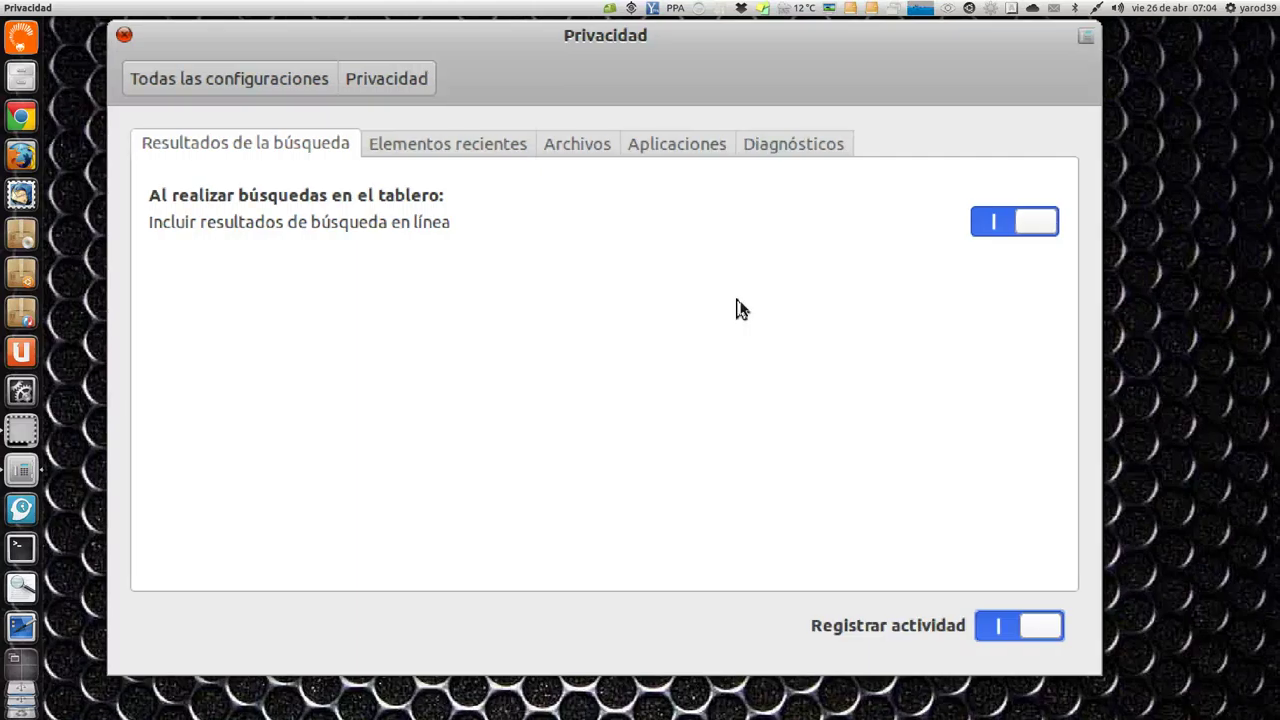
left_click(718, 292)
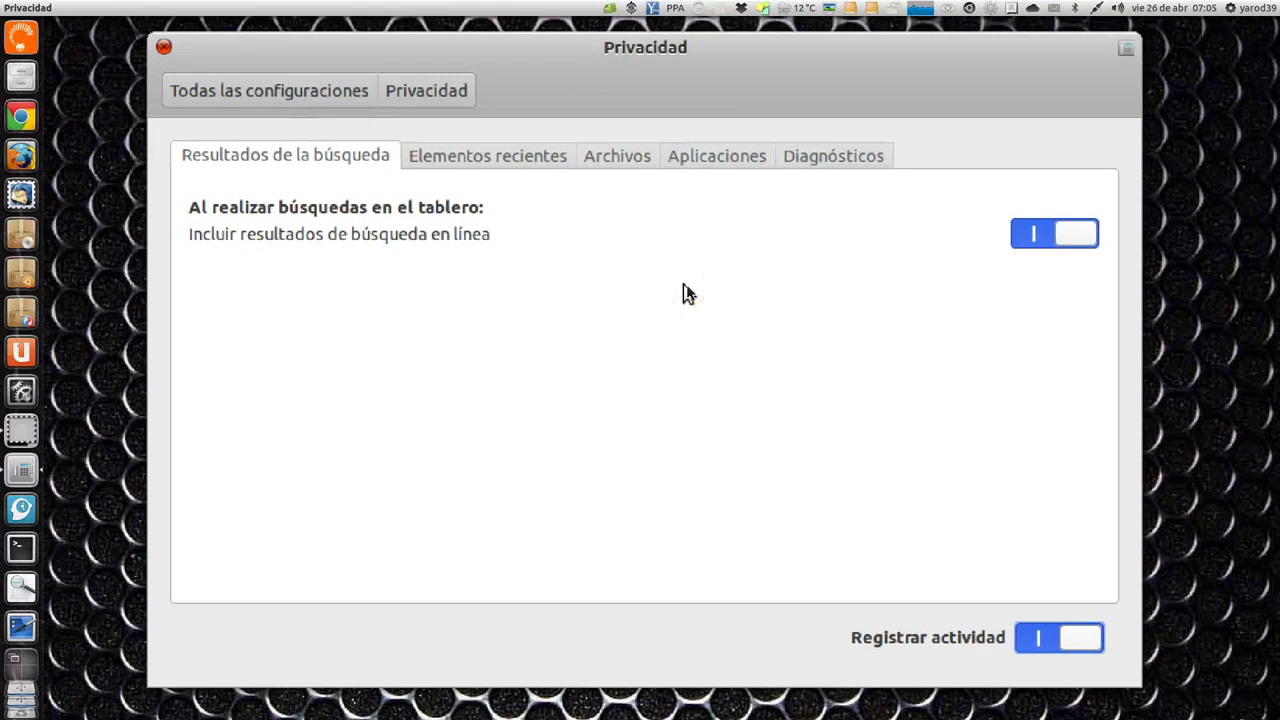
left_click_drag(686, 288, 850, 289)
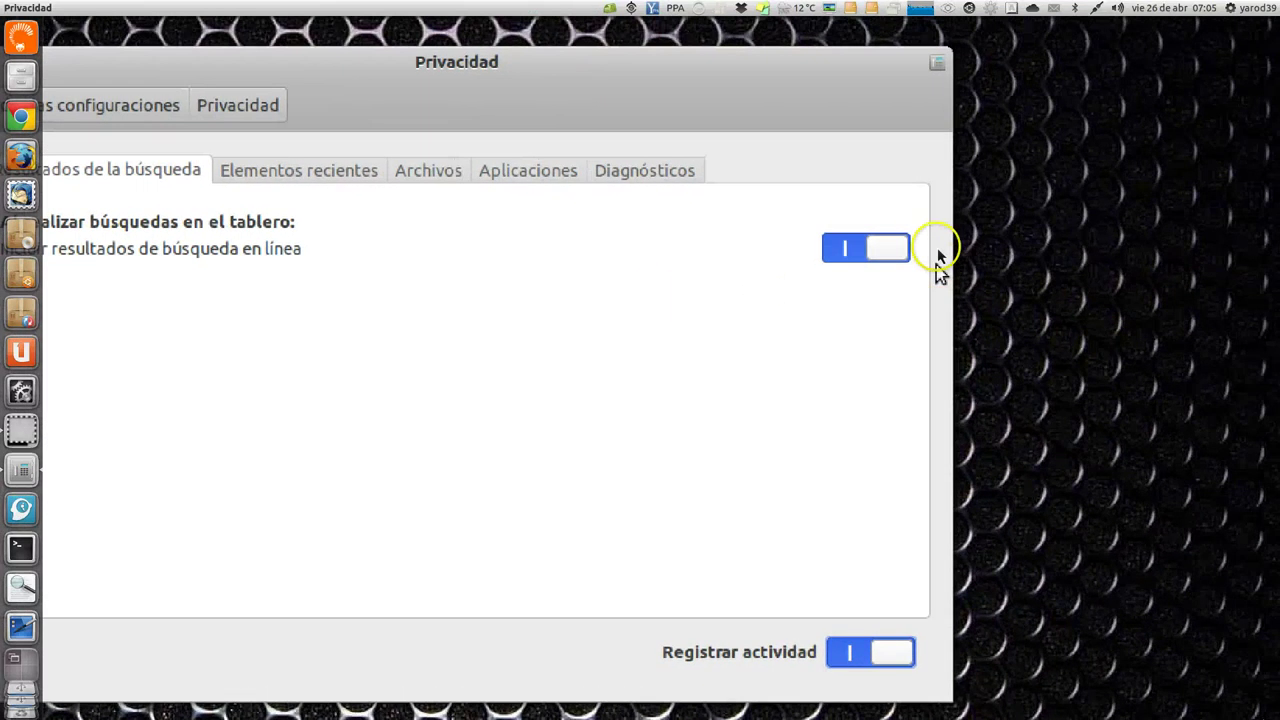
left_click(886, 260)
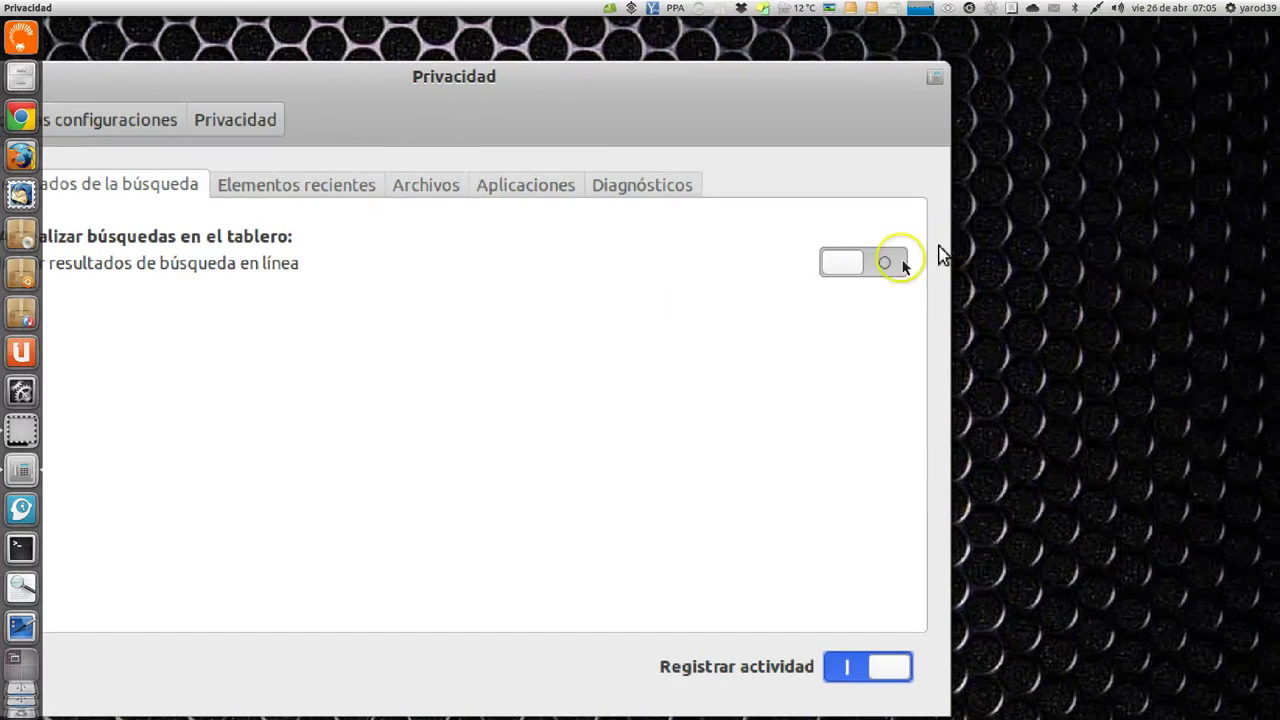
left_click(906, 262)
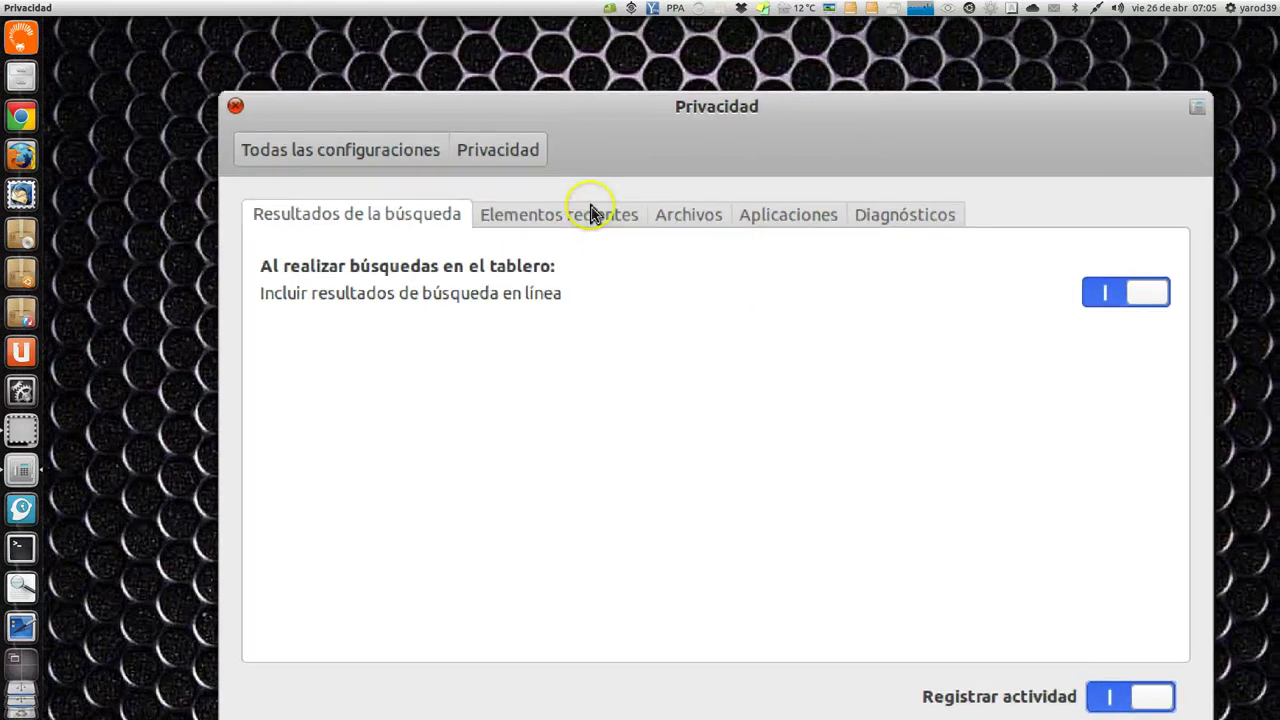
Step: Review the time periods offered for forgetting activities under recent items (Elementos recientes), leaving "La última hora" selected
left_click(590, 213)
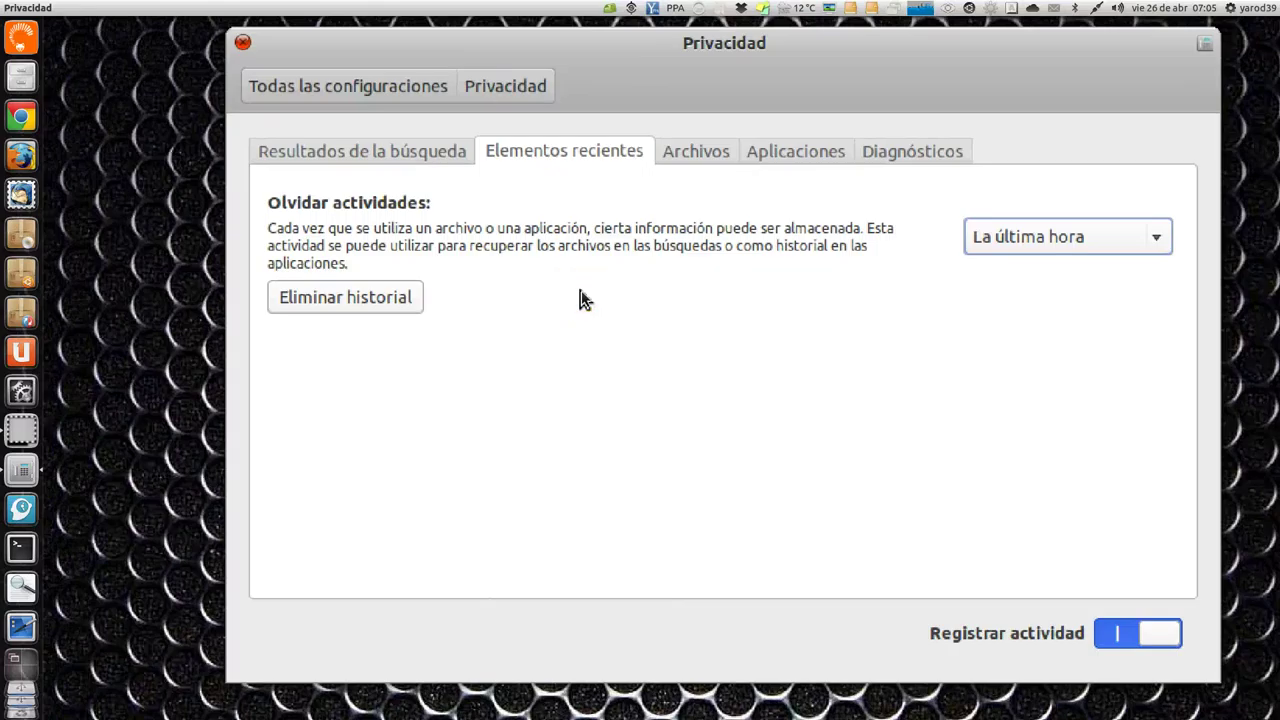
left_click_drag(580, 291, 948, 253)
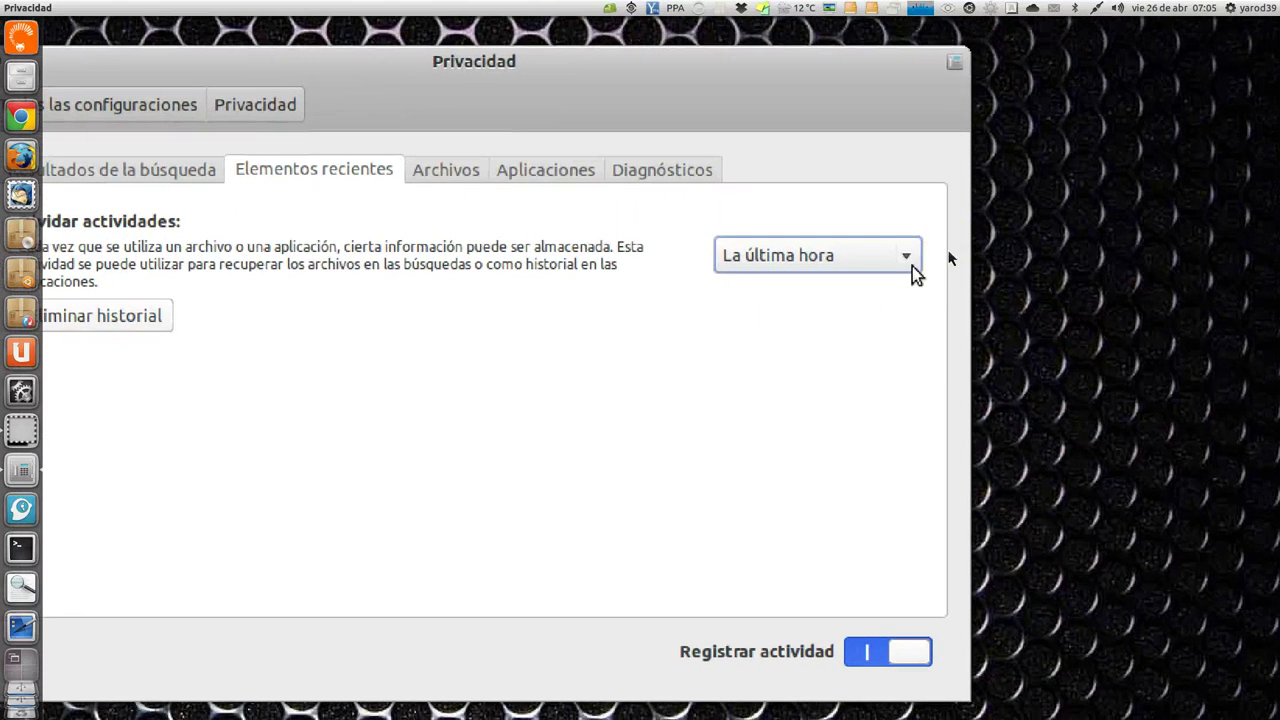
left_click(880, 260)
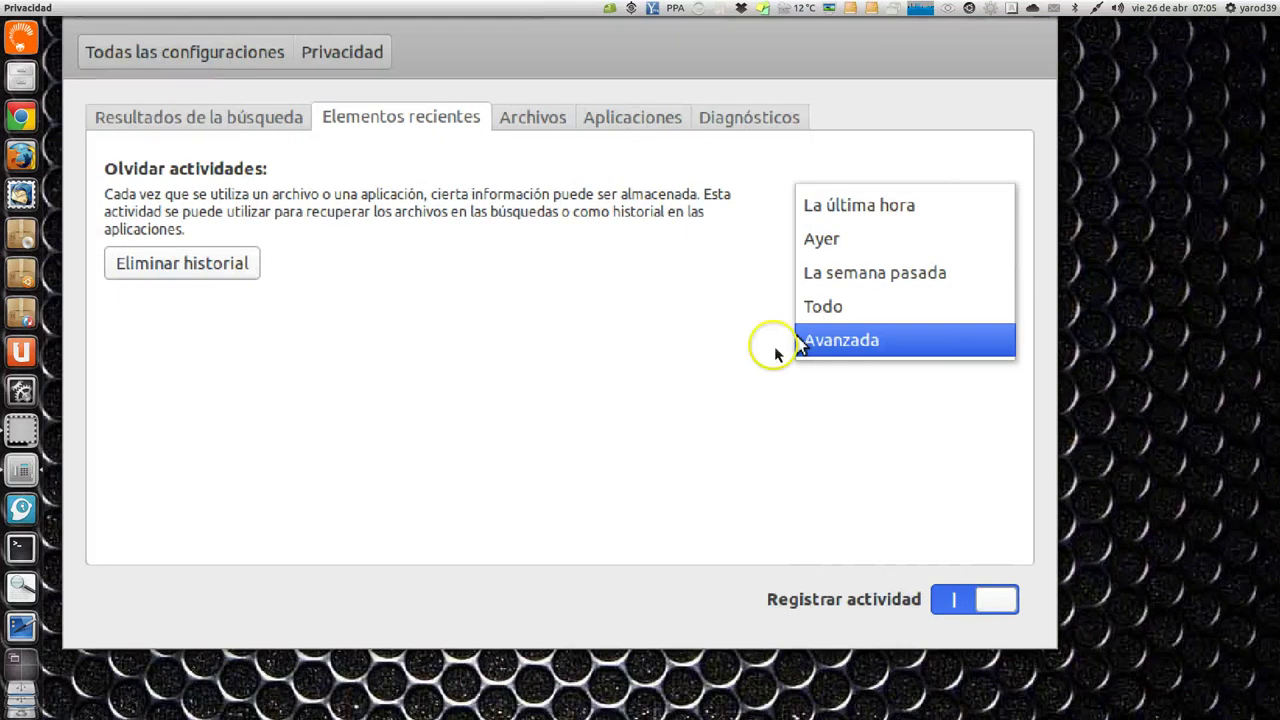
left_click(680, 337)
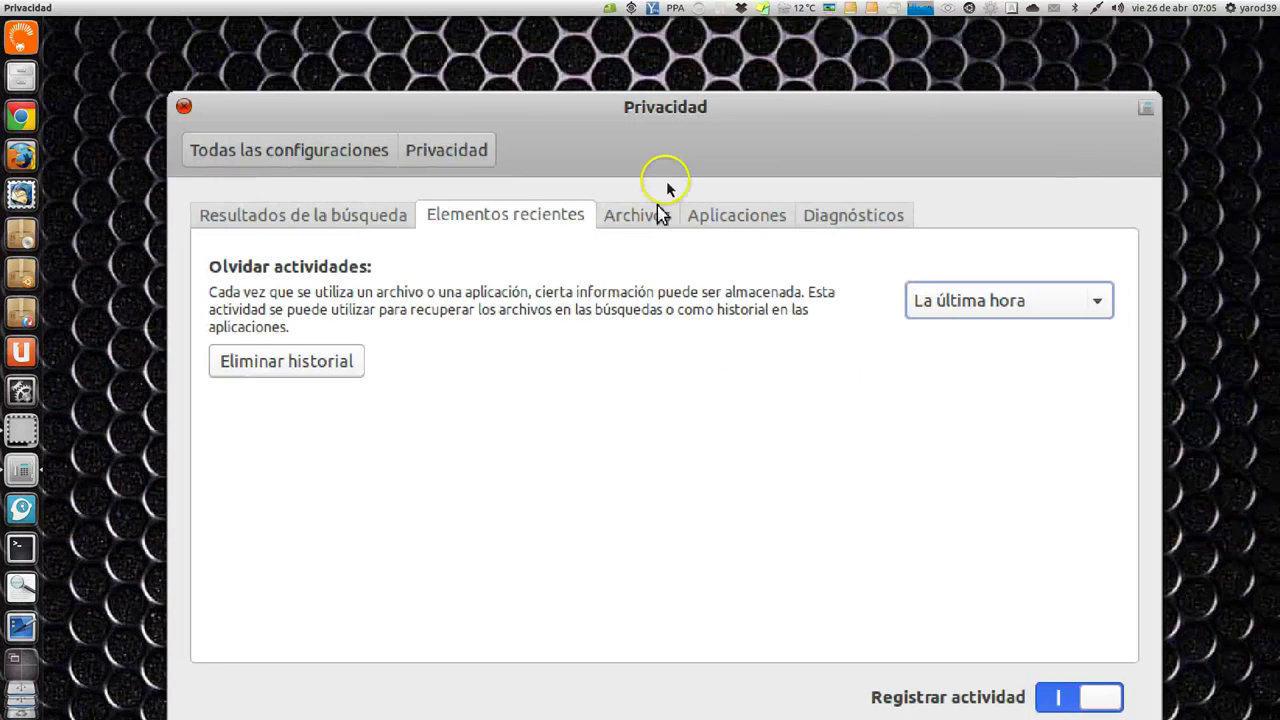
Step: Show the file privacy options (Archivos) for excluding file types and folders from activity logging
left_click(651, 215)
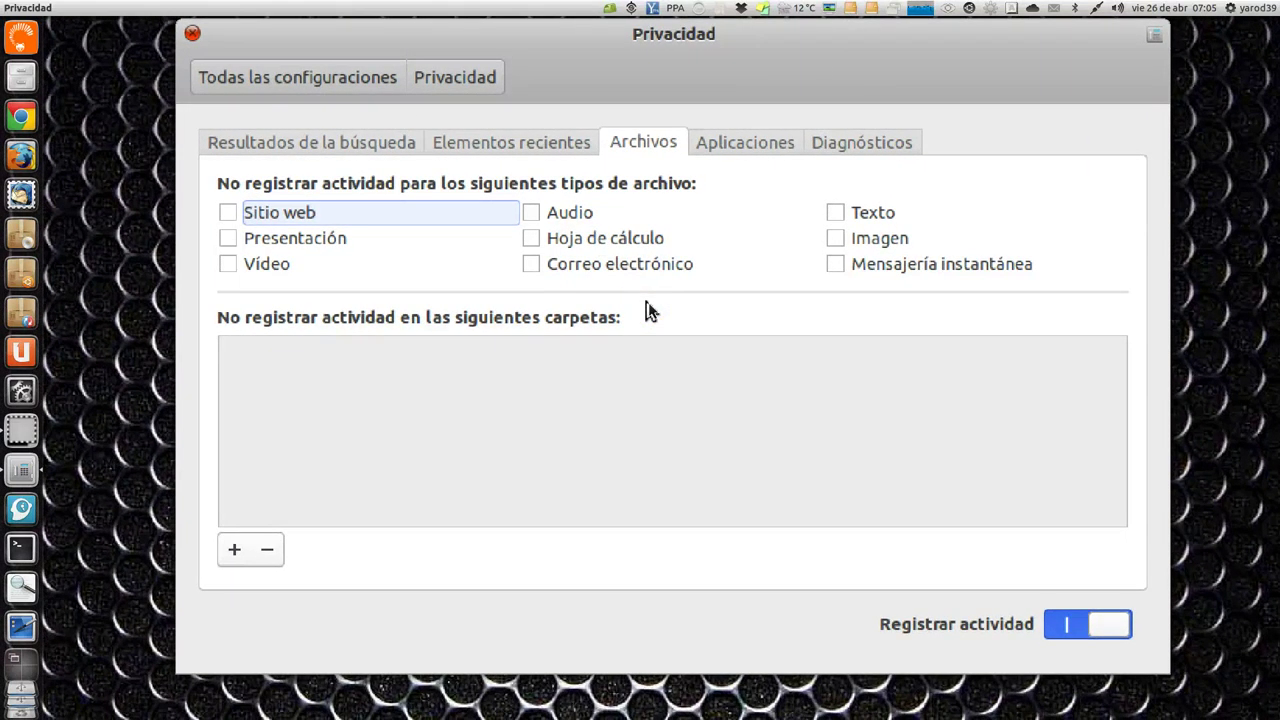
left_click(655, 310)
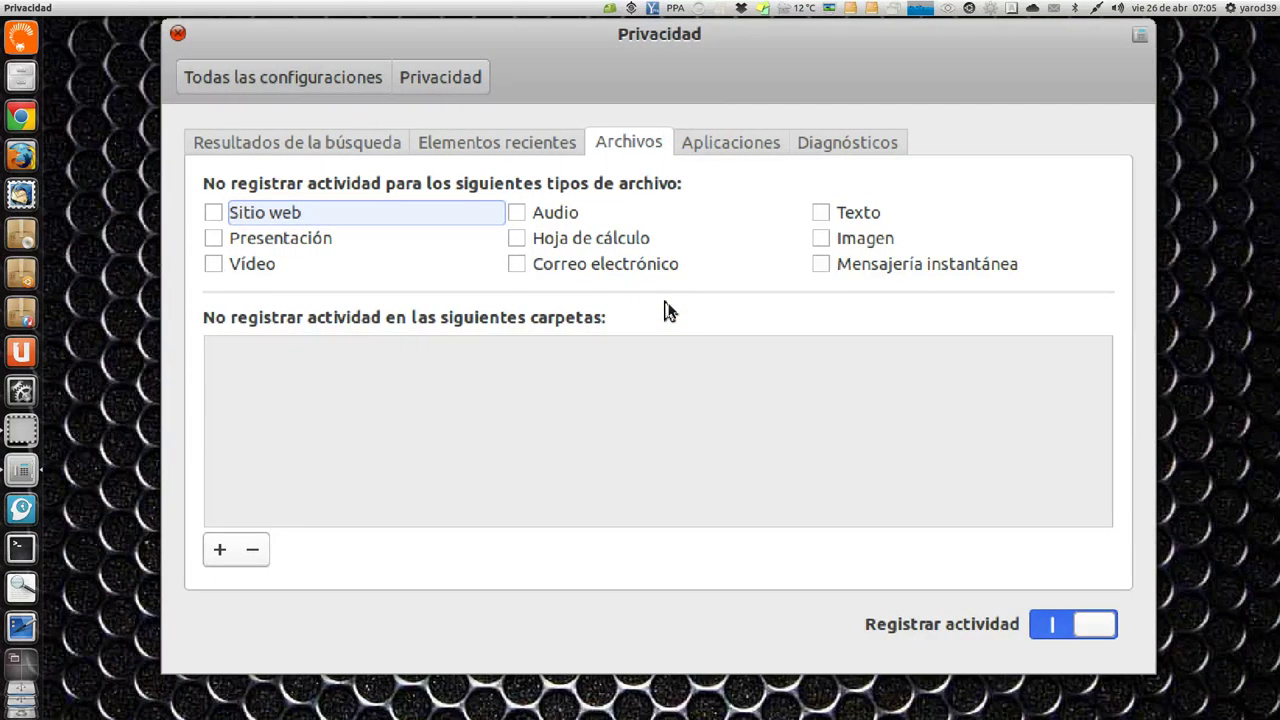
left_click(667, 310)
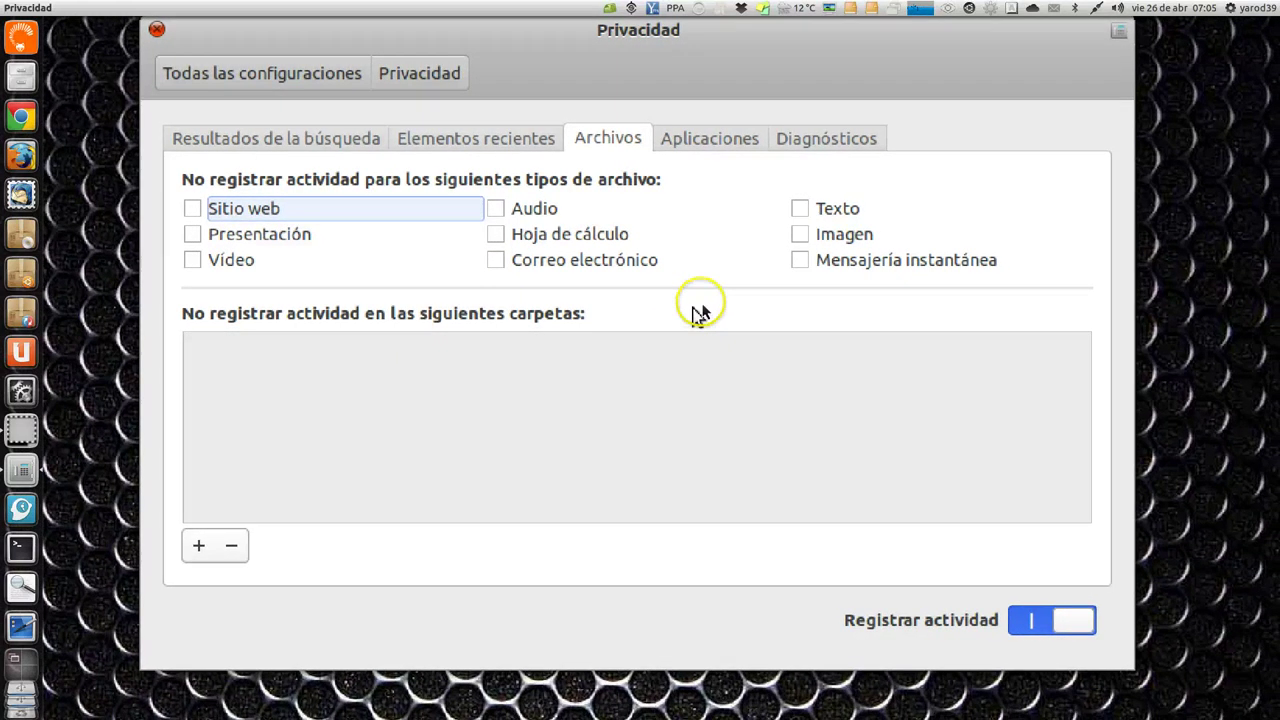
Step: Show the list of applications (Aplicaciones) whose activity is excluded from logging
left_click_drag(697, 315, 720, 225)
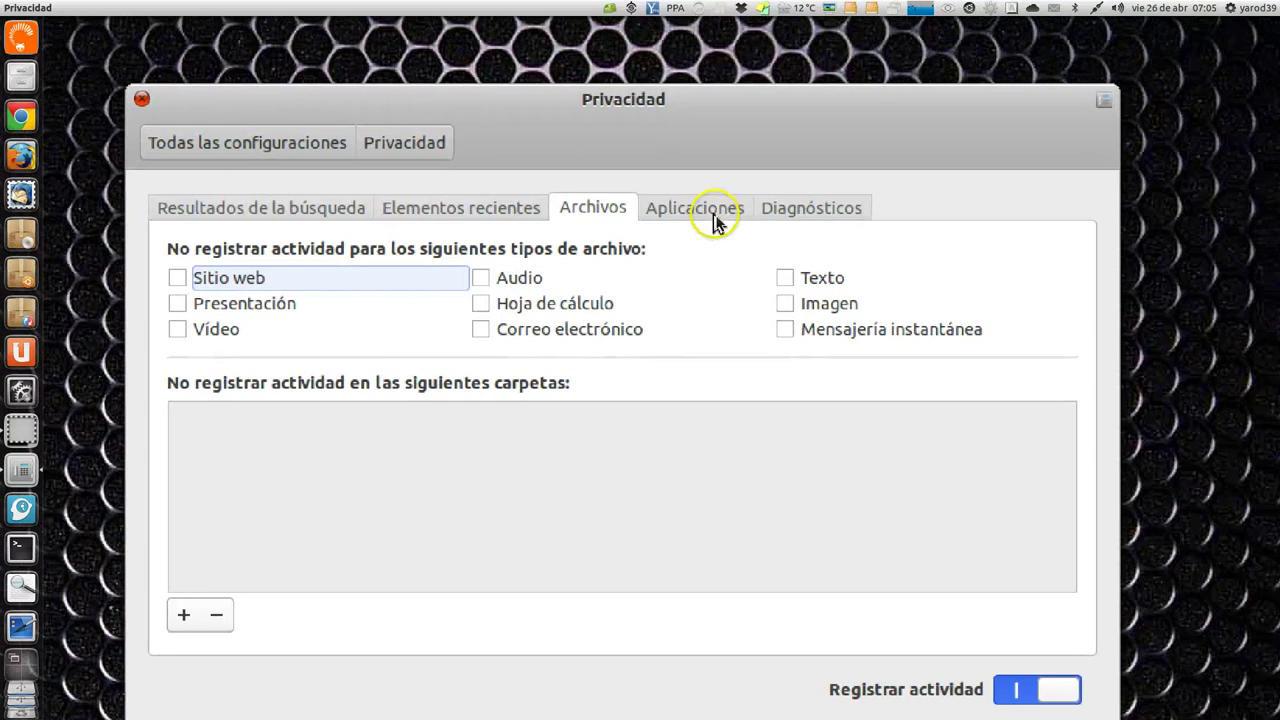
left_click(718, 222)
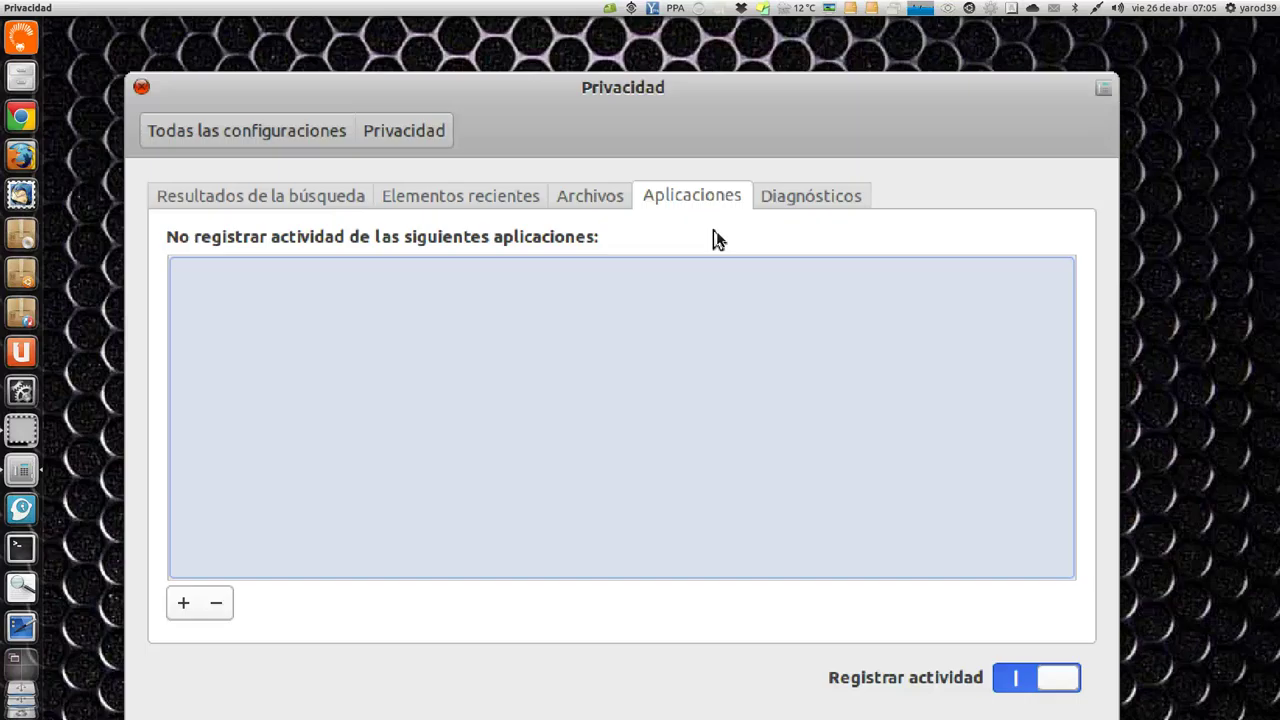
left_click(748, 246)
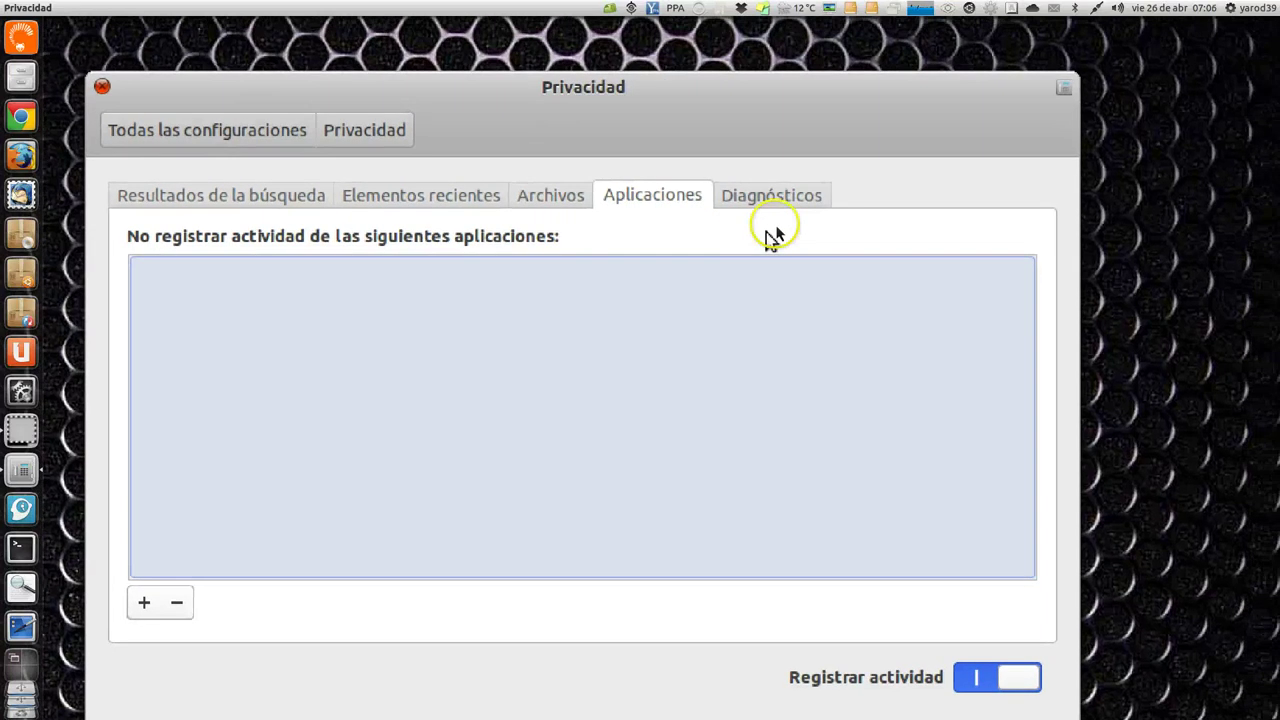
Step: Review the diagnostics options (Diagnósticos) on sending error reports to Canonical, and close the Privacidad window
left_click(777, 215)
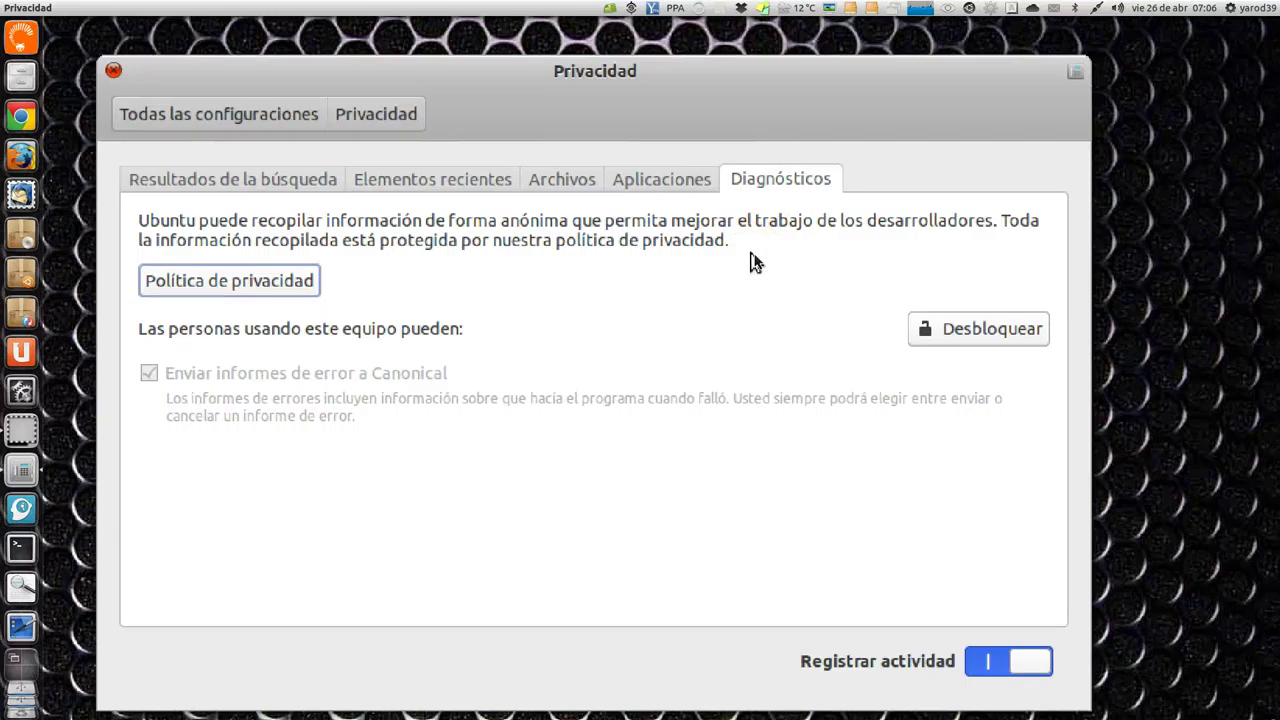
left_click(713, 269)
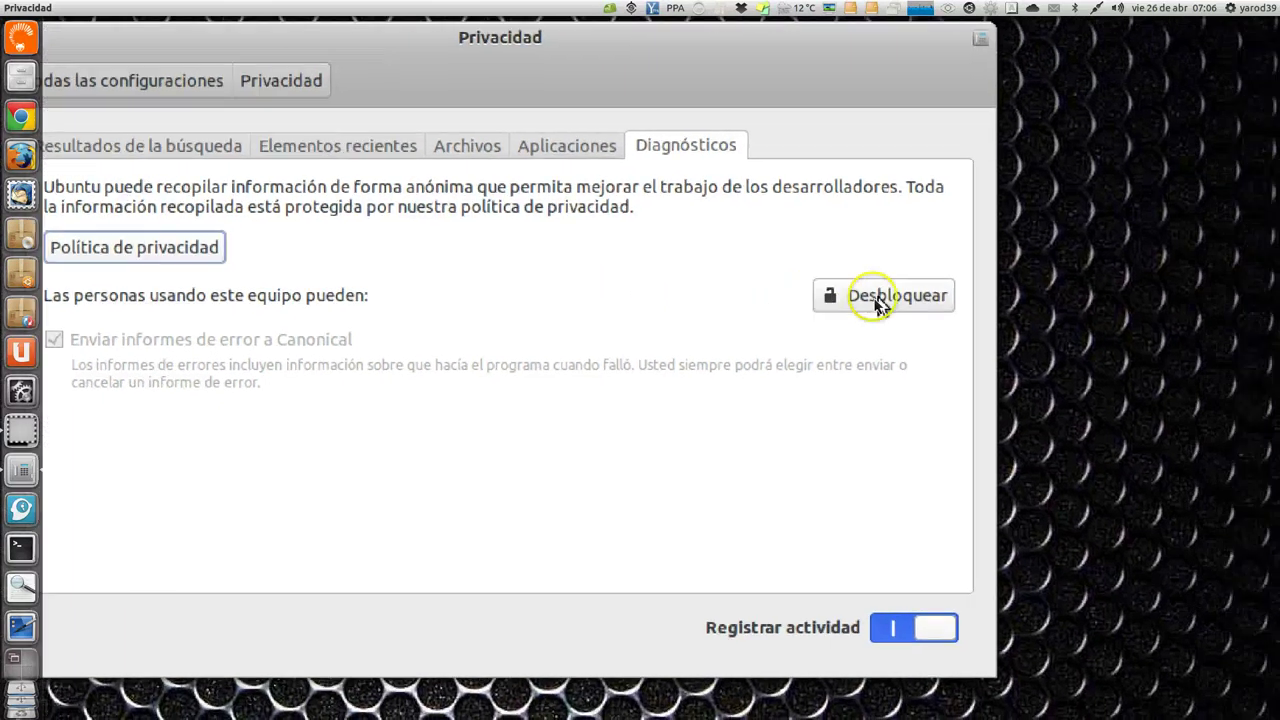
left_click(878, 298)
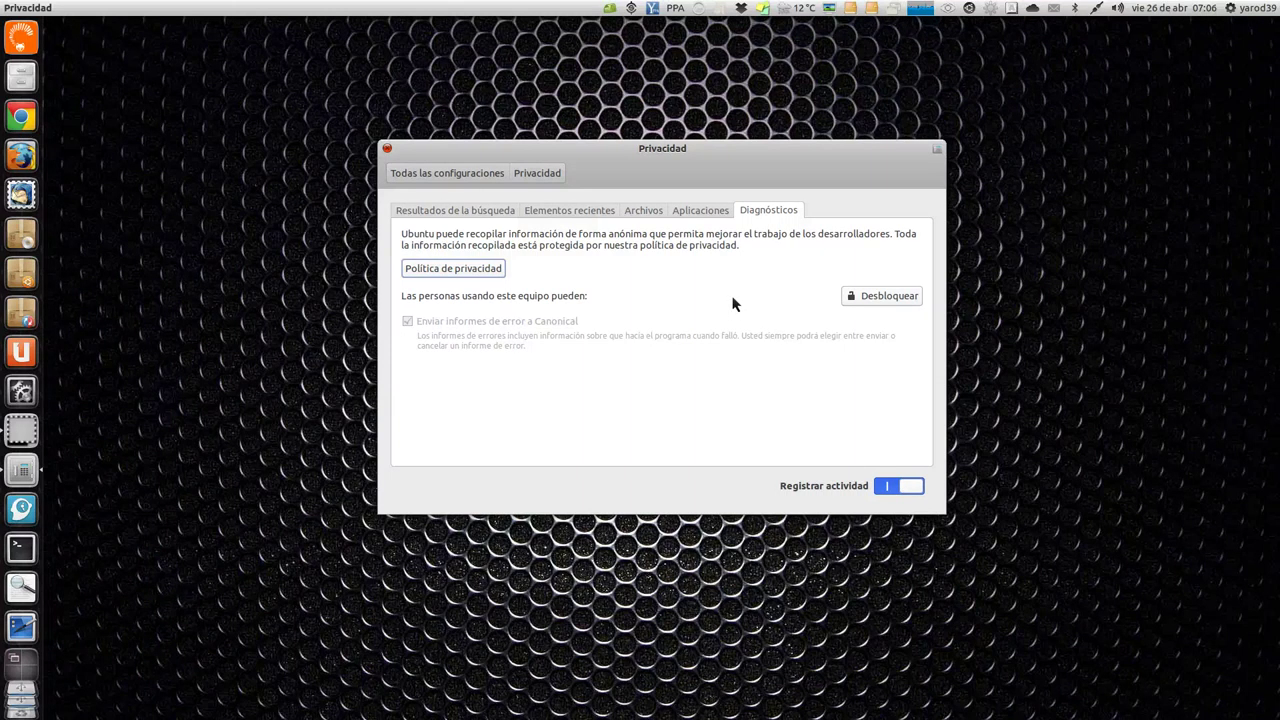
left_click(387, 149)
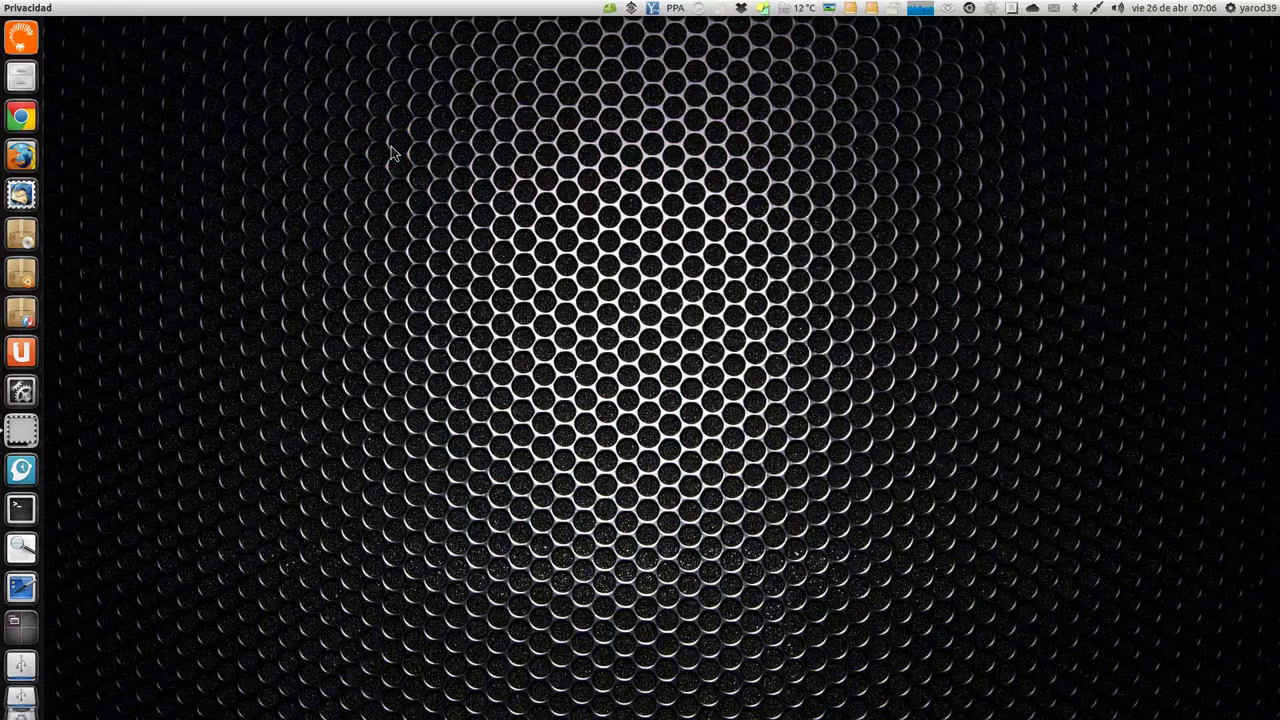
Step: Open the Catfish file search tool, move its window higher on the desktop and widen it
left_click(22, 548)
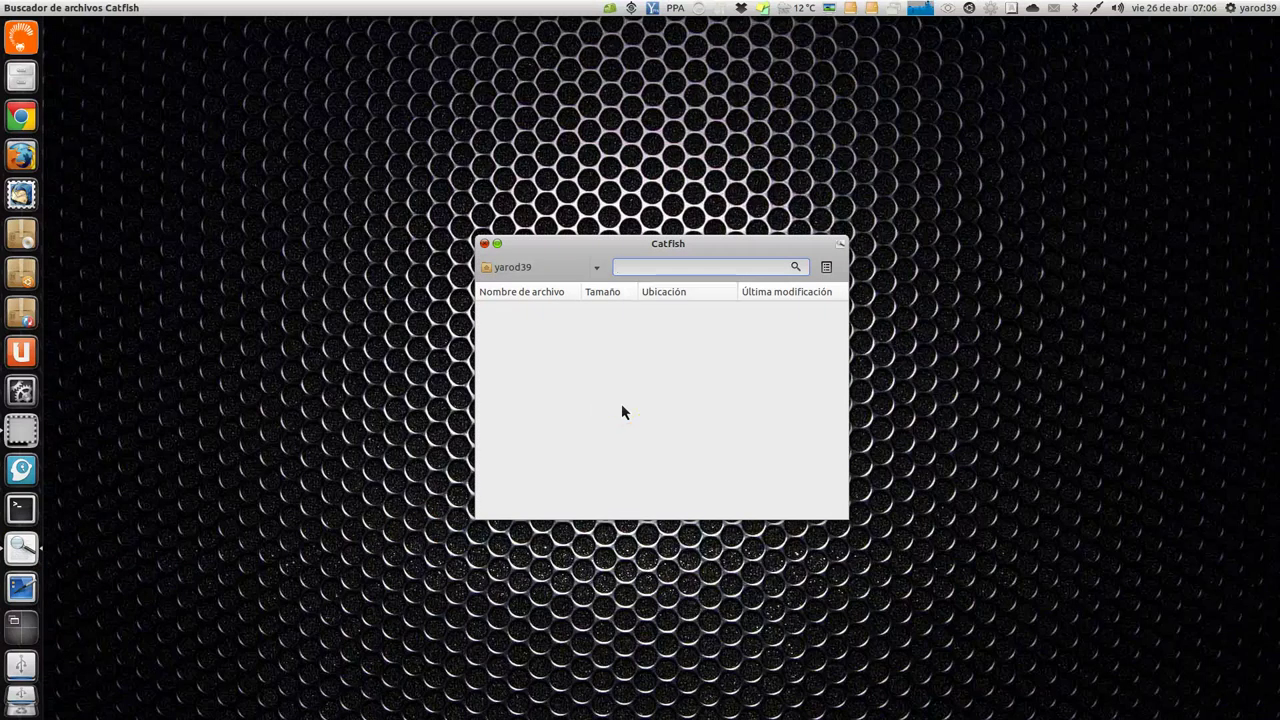
left_click(632, 244)
left_click_drag(630, 245, 642, 188)
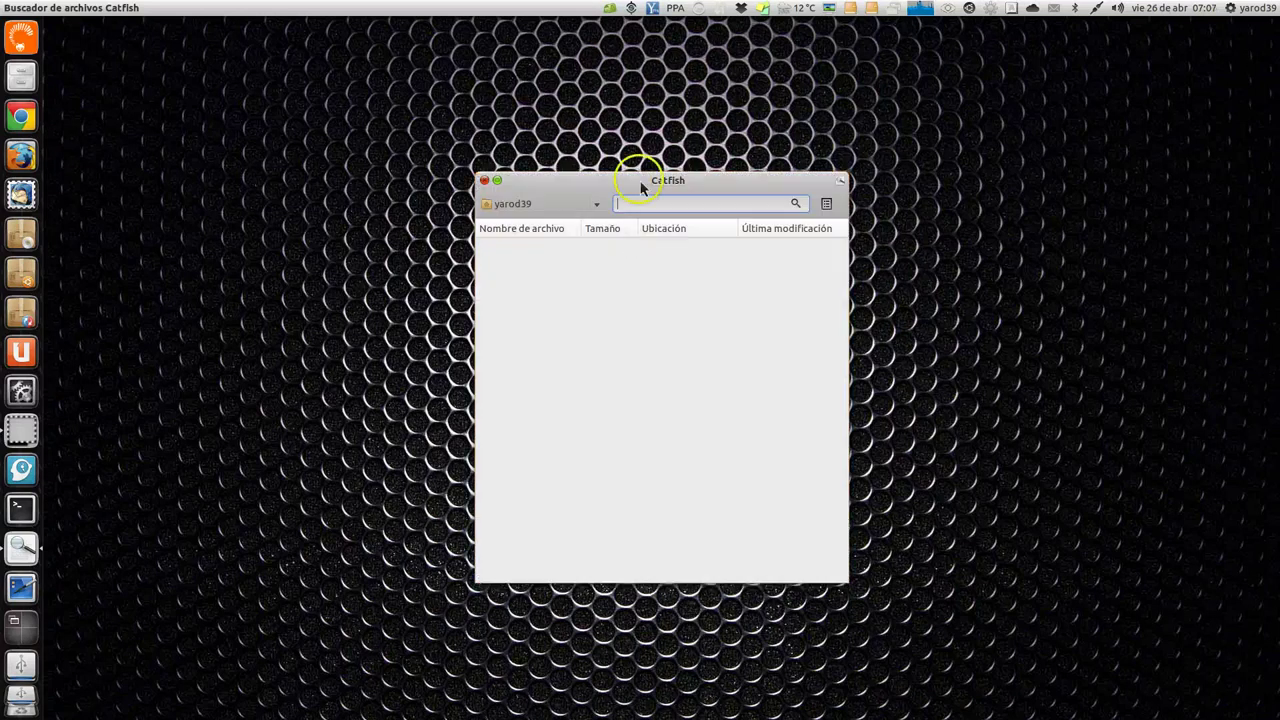
left_click_drag(471, 355, 354, 346)
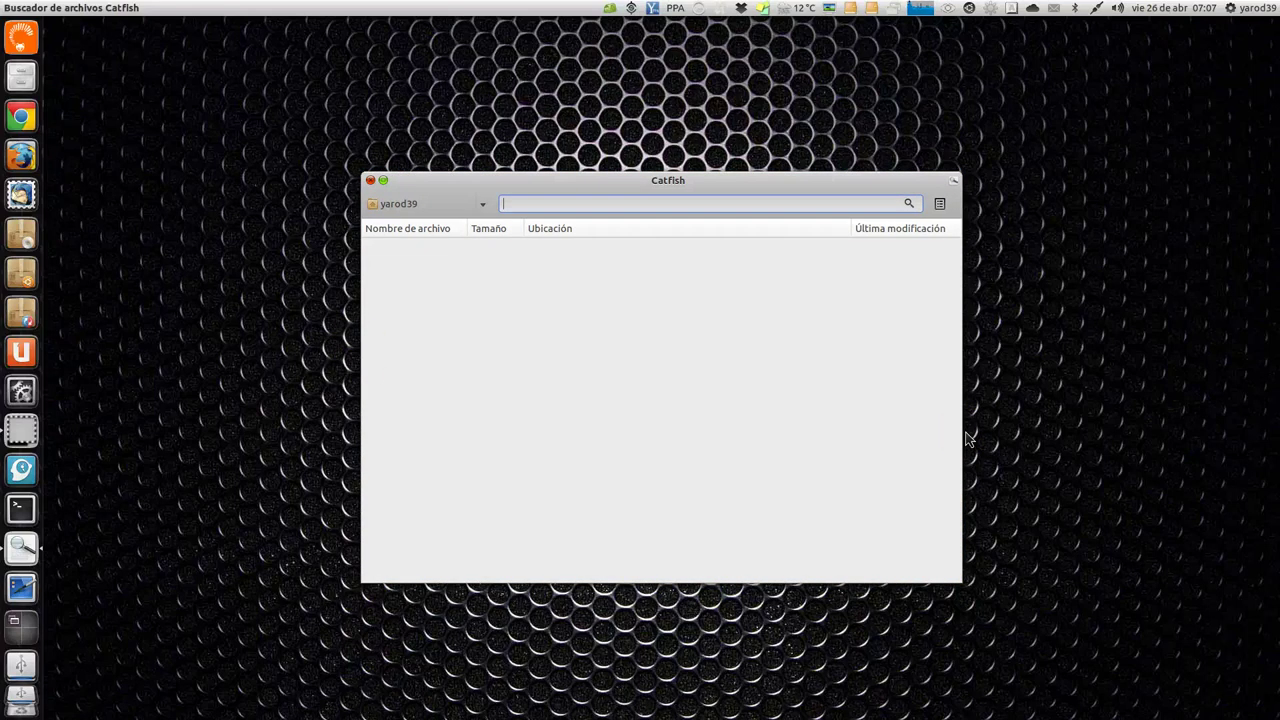
Step: Search the home folder for "musica" in Catfish
left_click(1040, 348)
type("musica")
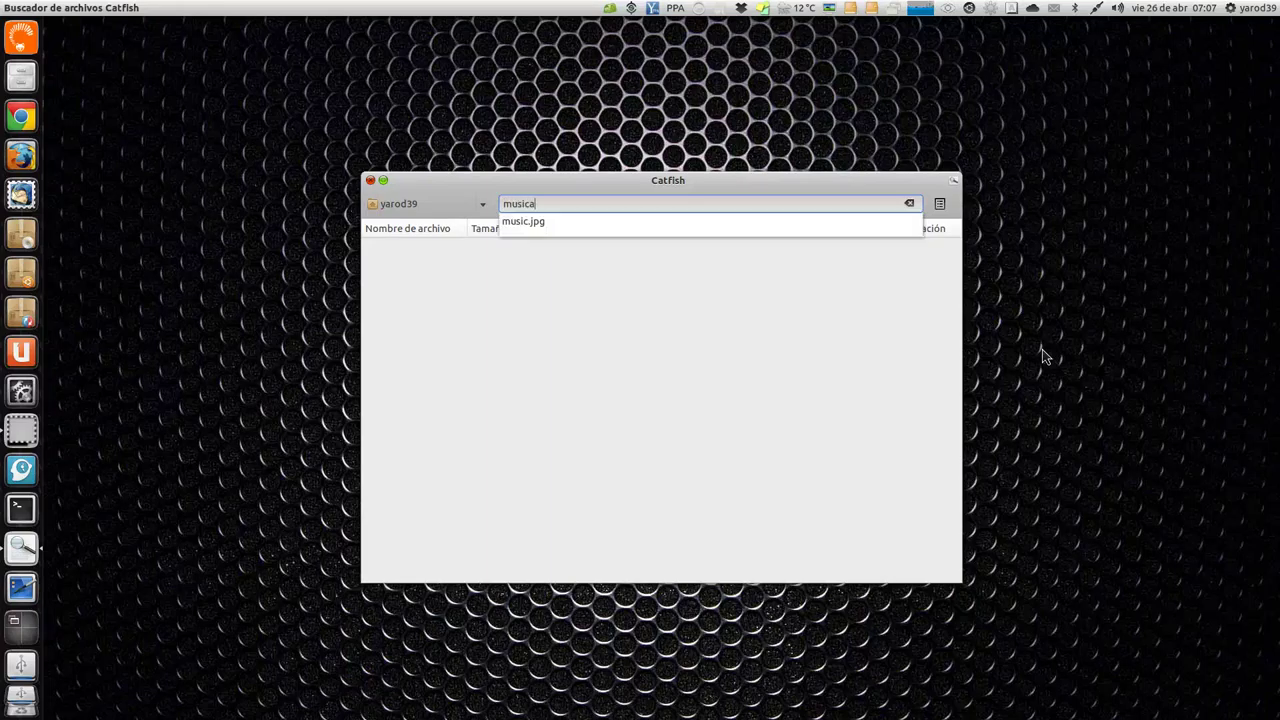
key("Return")
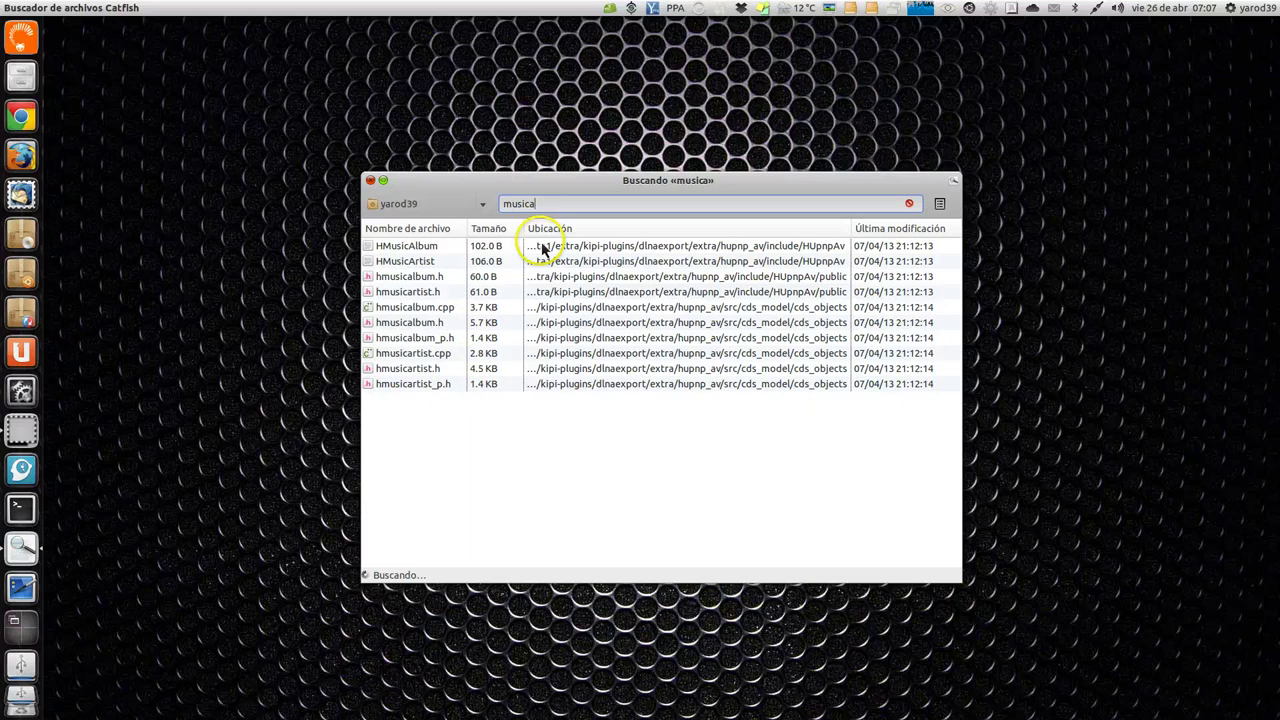
Step: Review Catfish's selectable search locations and its search options, keeping the home folder selected, and close Catfish
left_click(484, 207)
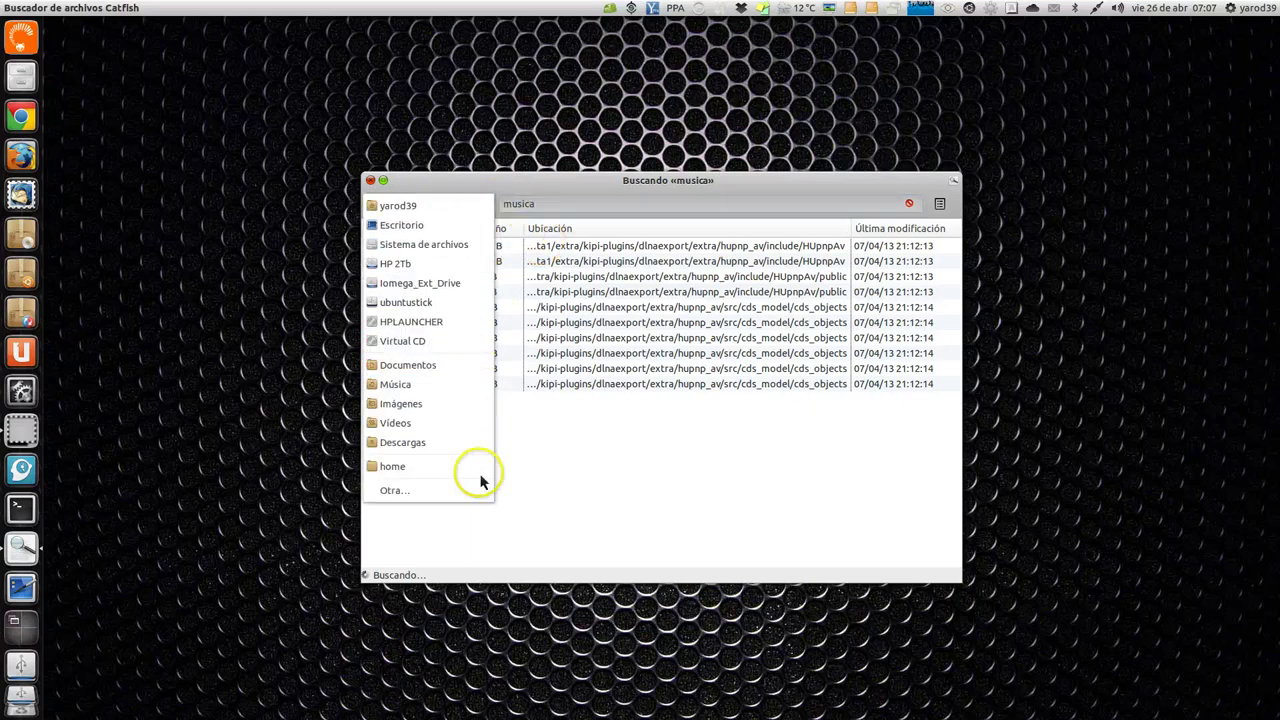
left_click(455, 206)
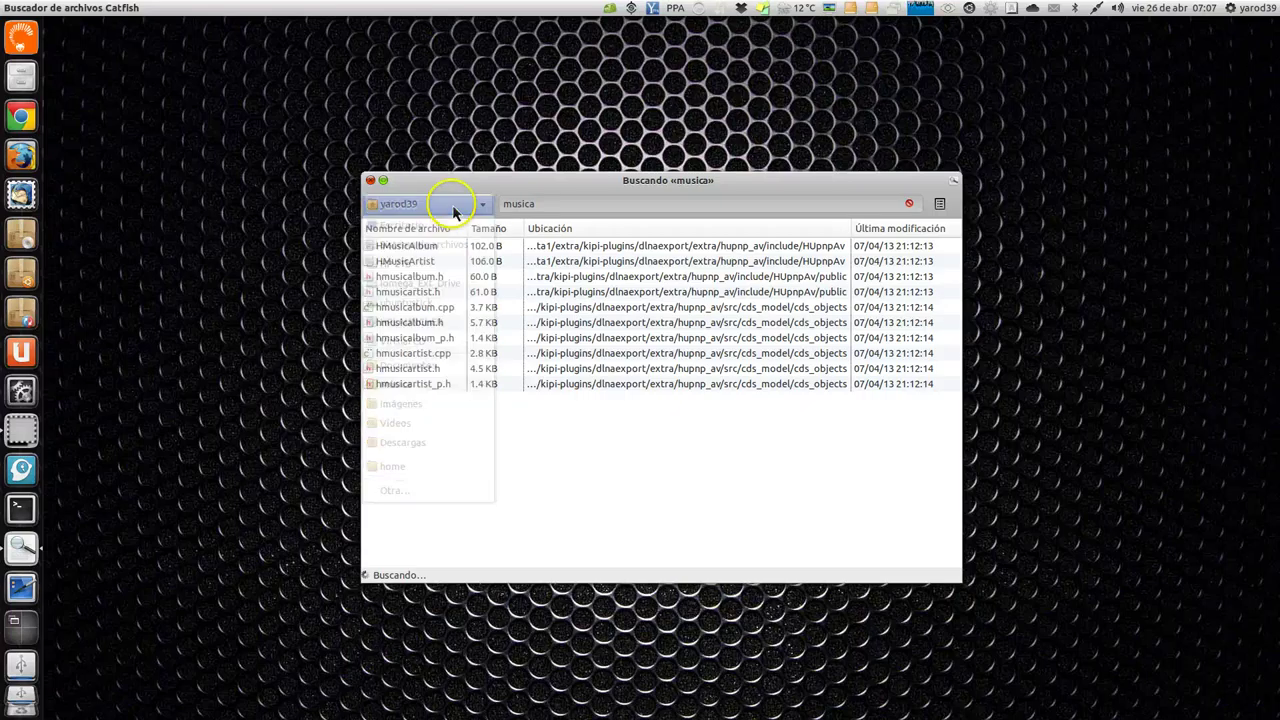
left_click(941, 205)
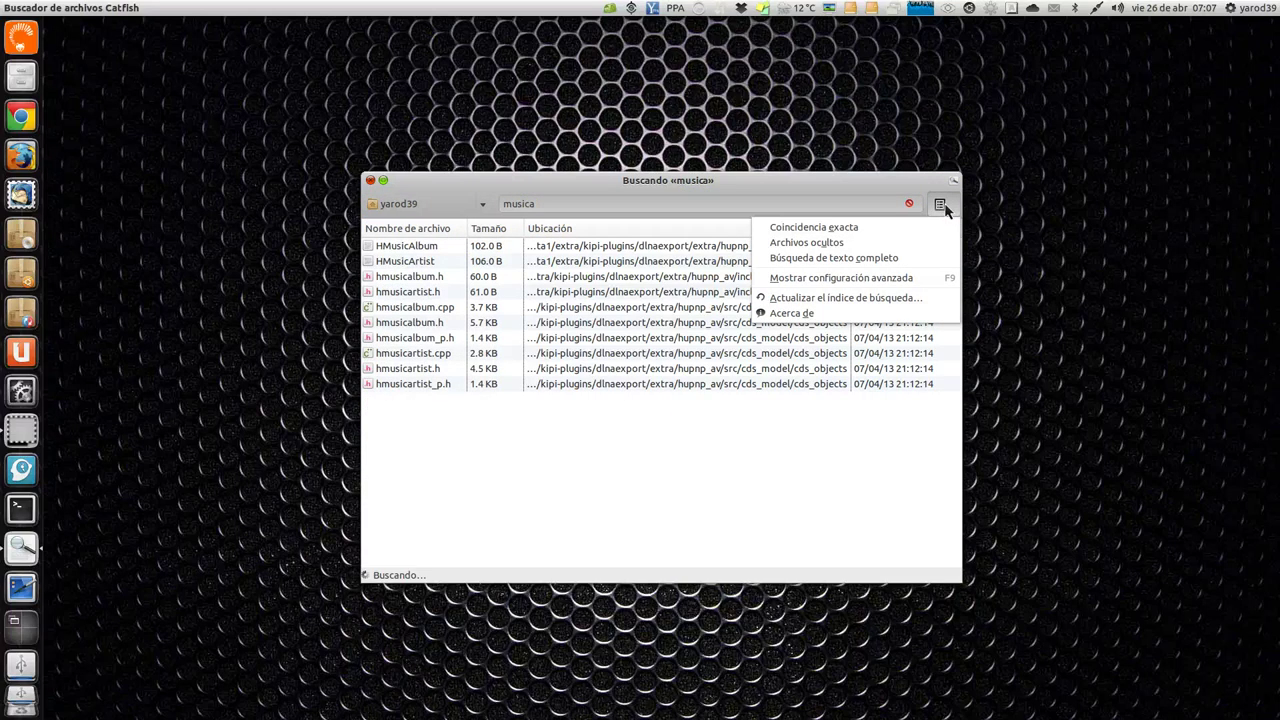
left_click(938, 278)
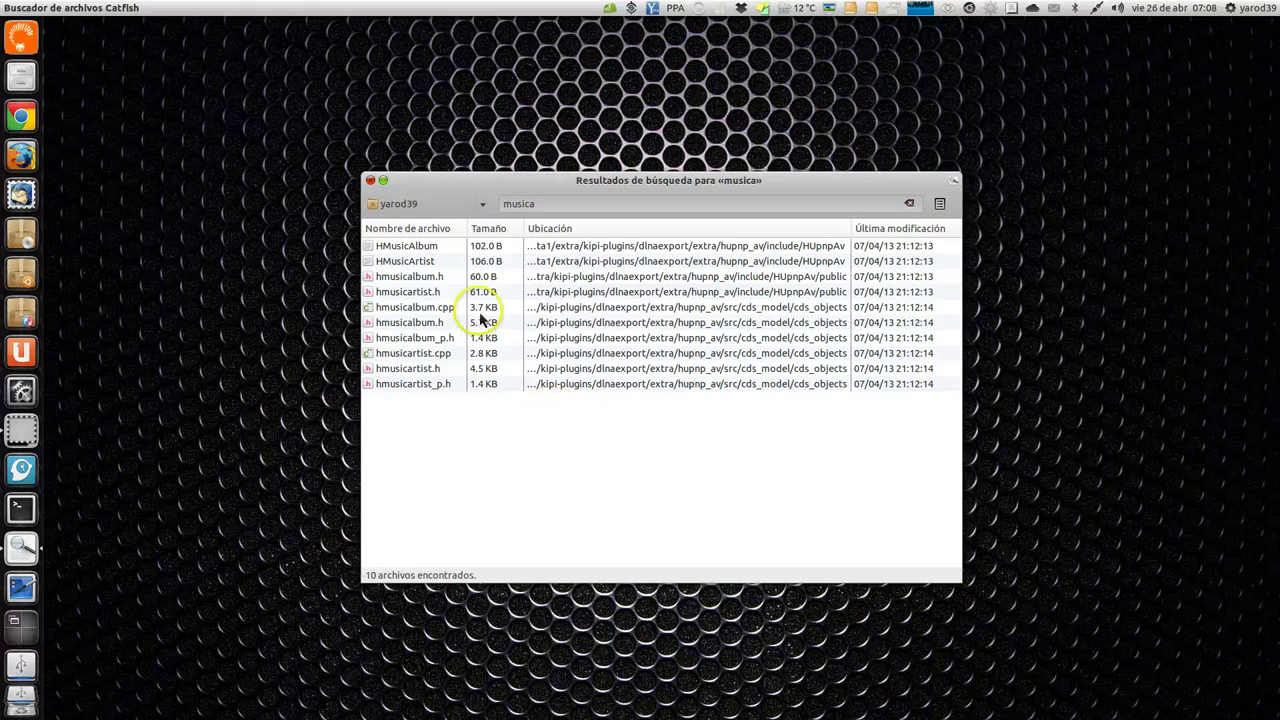
left_click(371, 182)
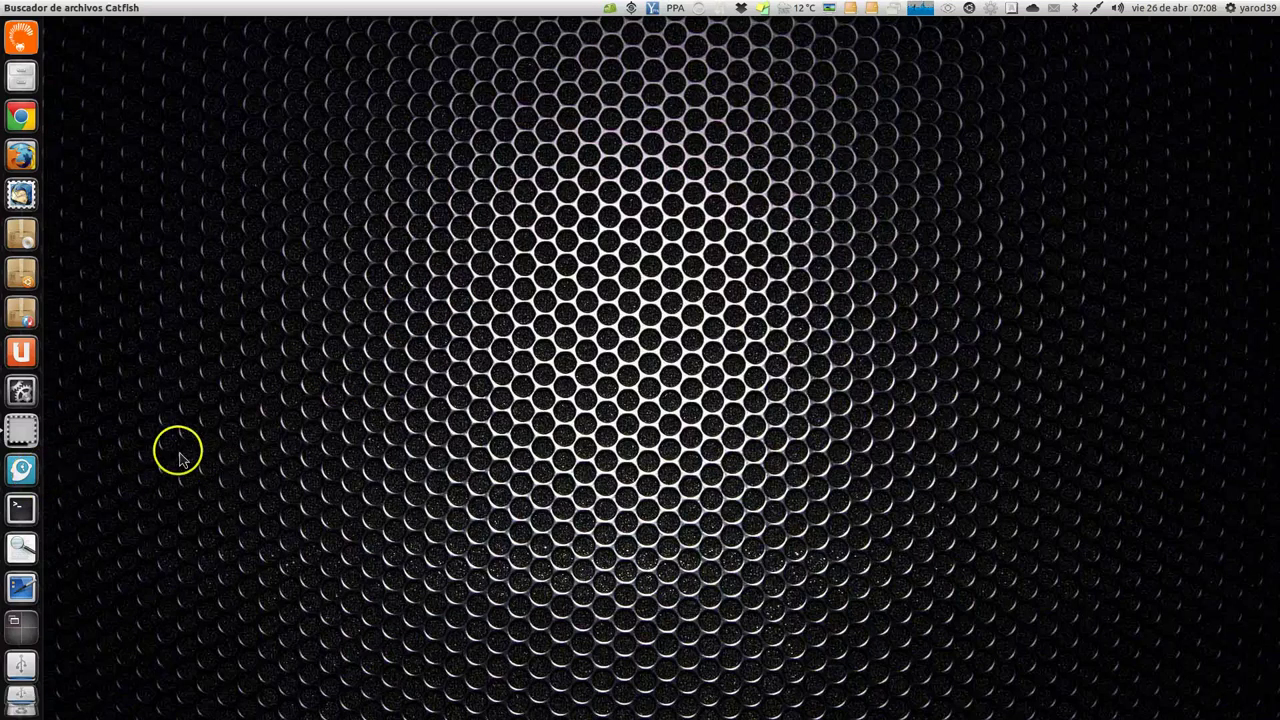
Step: Remove Diario de actividad and Buscador de archivos Catfish from the launcher
right_click(26, 471)
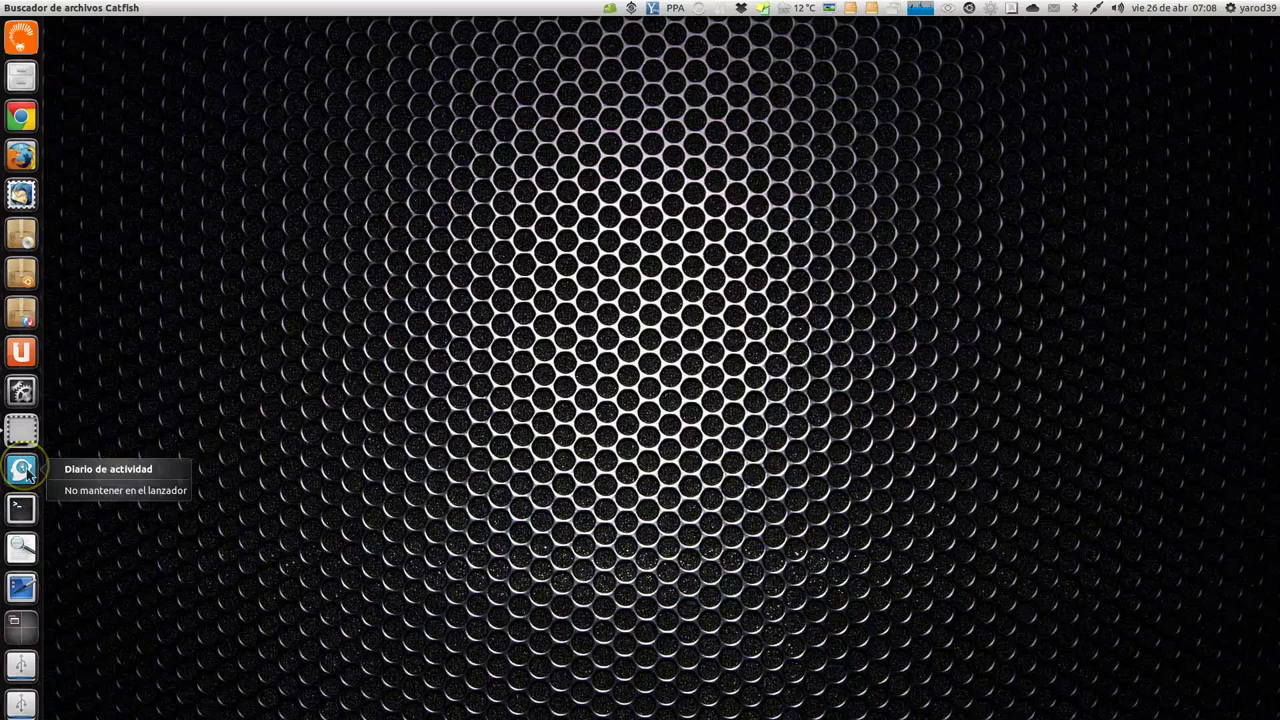
left_click(98, 491)
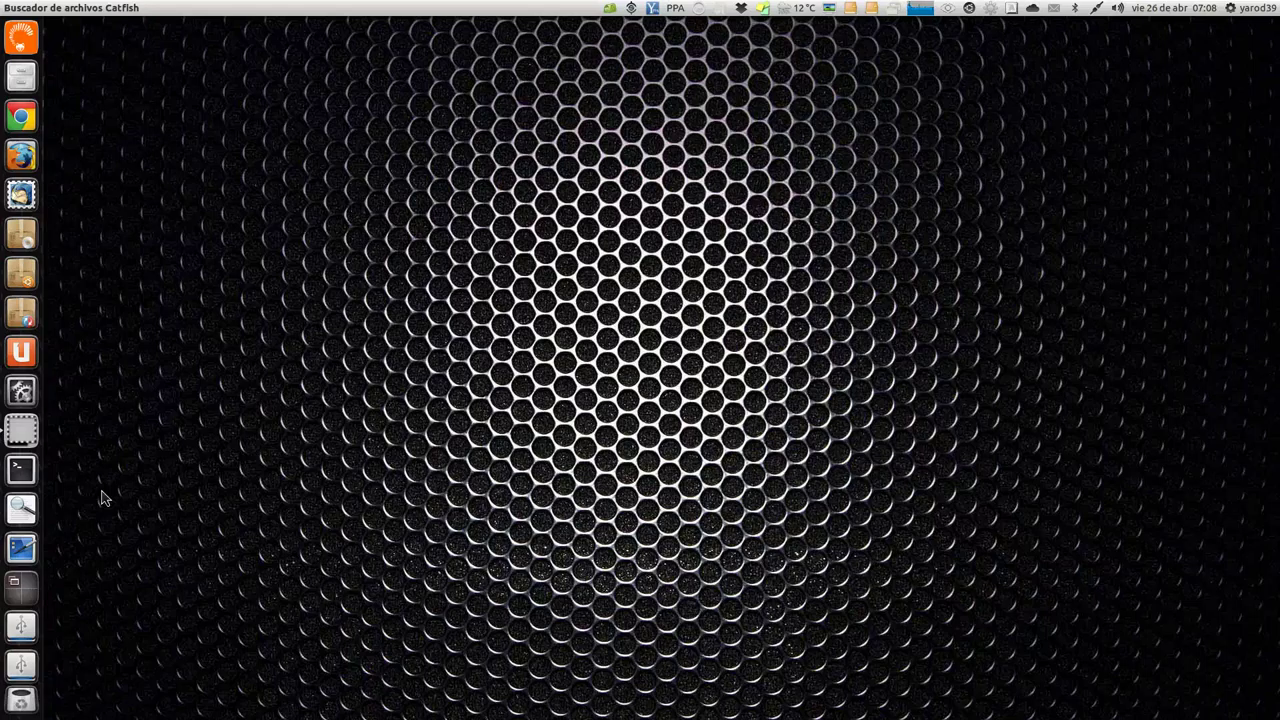
right_click(30, 512)
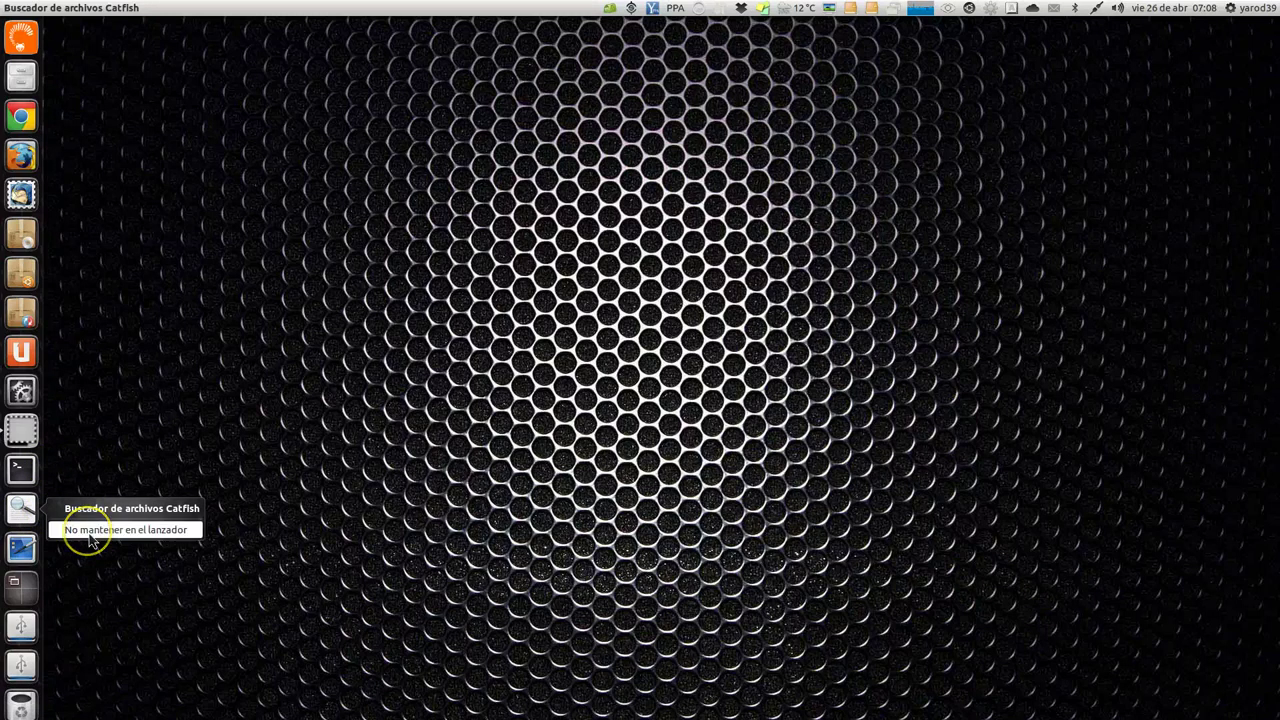
left_click(89, 533)
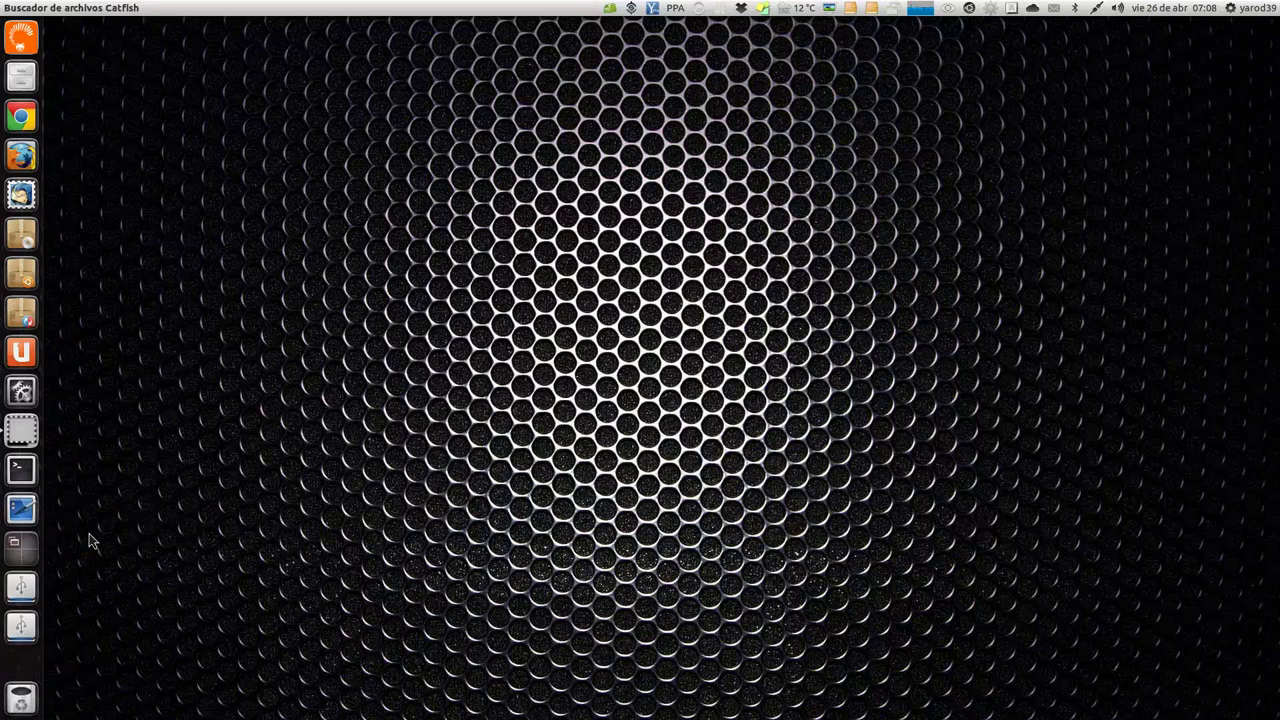